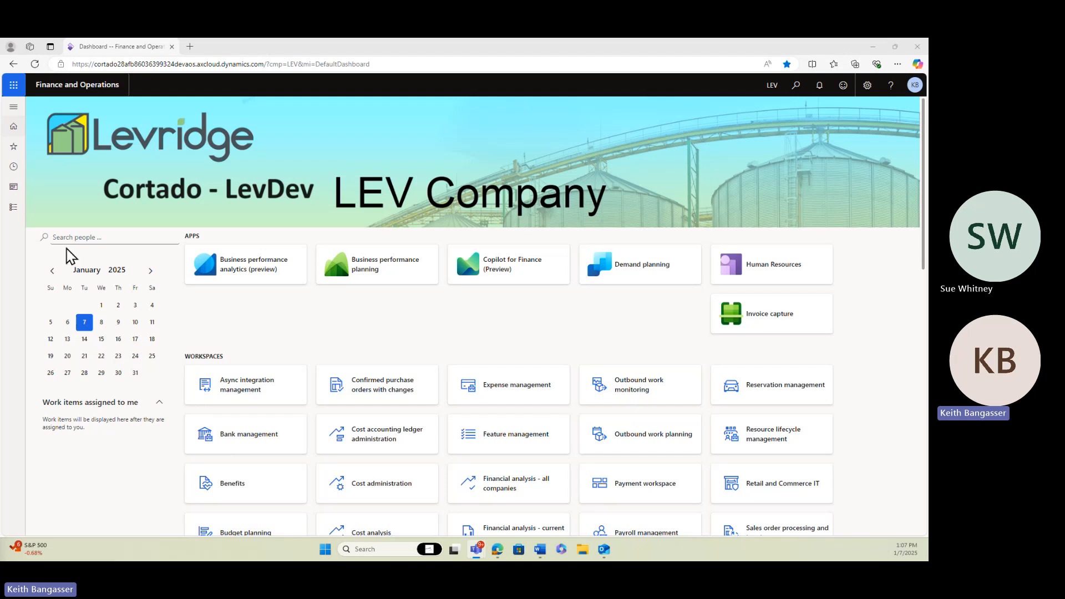
- Open the DDGS purchase contract of Hankinson Renewable Energy from the inbound purchase contracts in Commodity accounting
{"action": "left_click", "coordinate": [13, 207]}
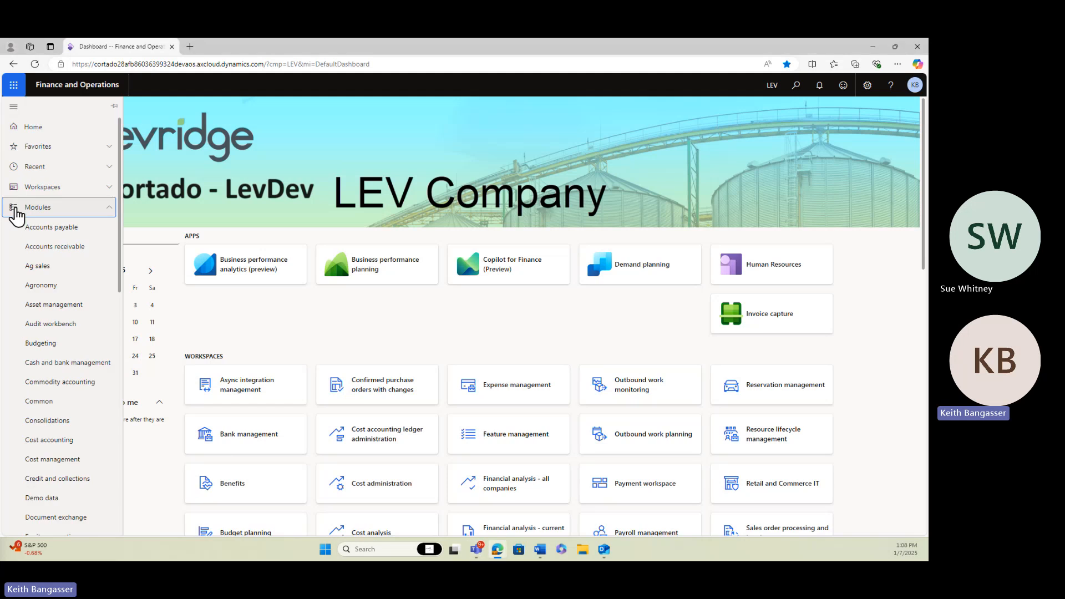
{"action": "left_click", "coordinate": [90, 383]}
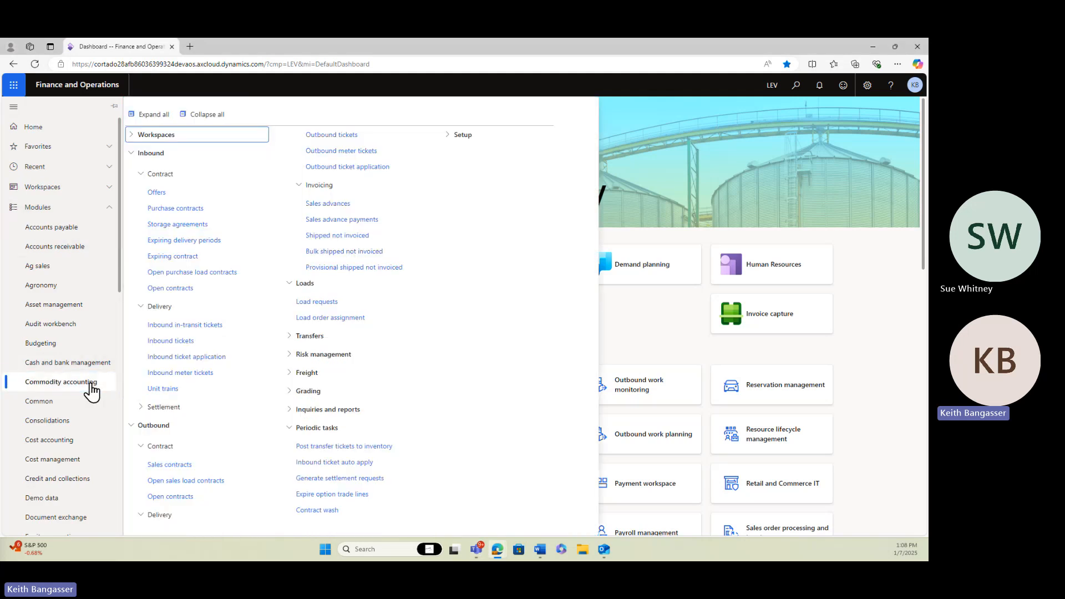
{"action": "left_click", "coordinate": [188, 216]}
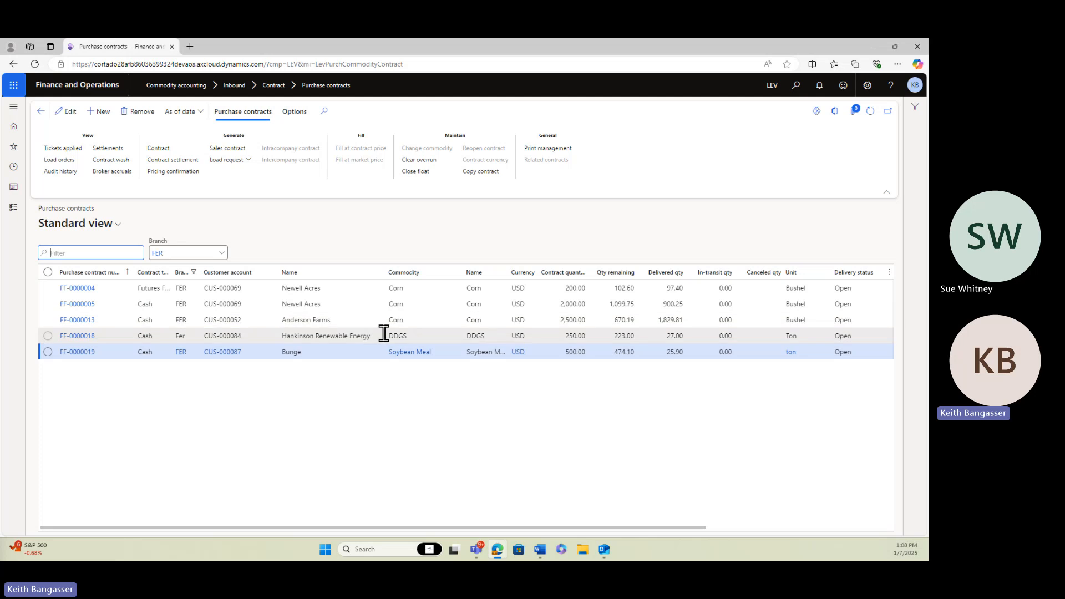
{"action": "left_click", "coordinate": [78, 341]}
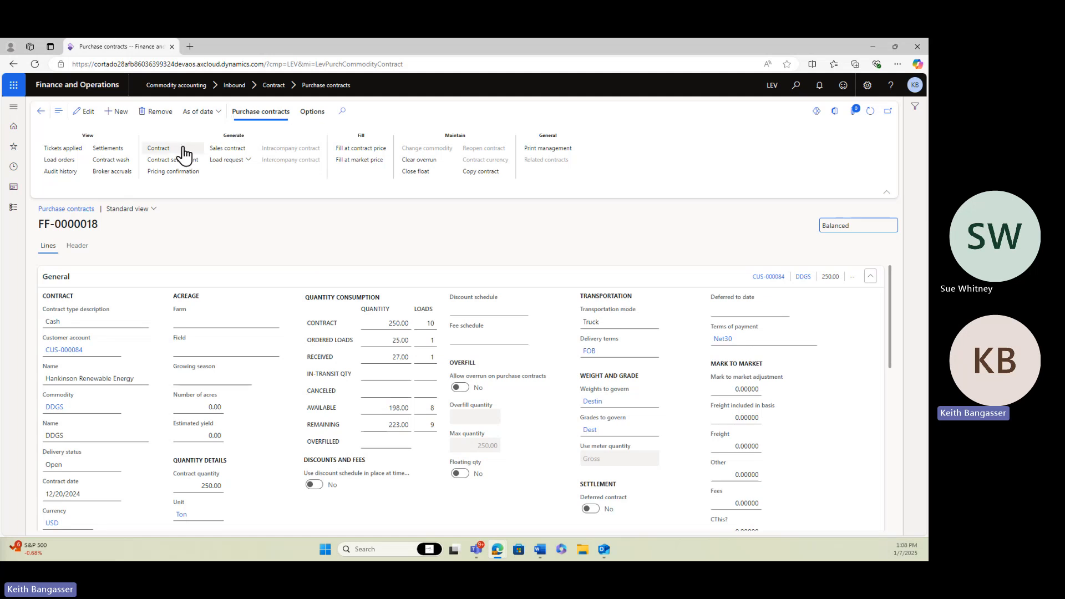
- Create an inbound load request from the open purchase contract with its proposed values
{"action": "left_click", "coordinate": [251, 163]}
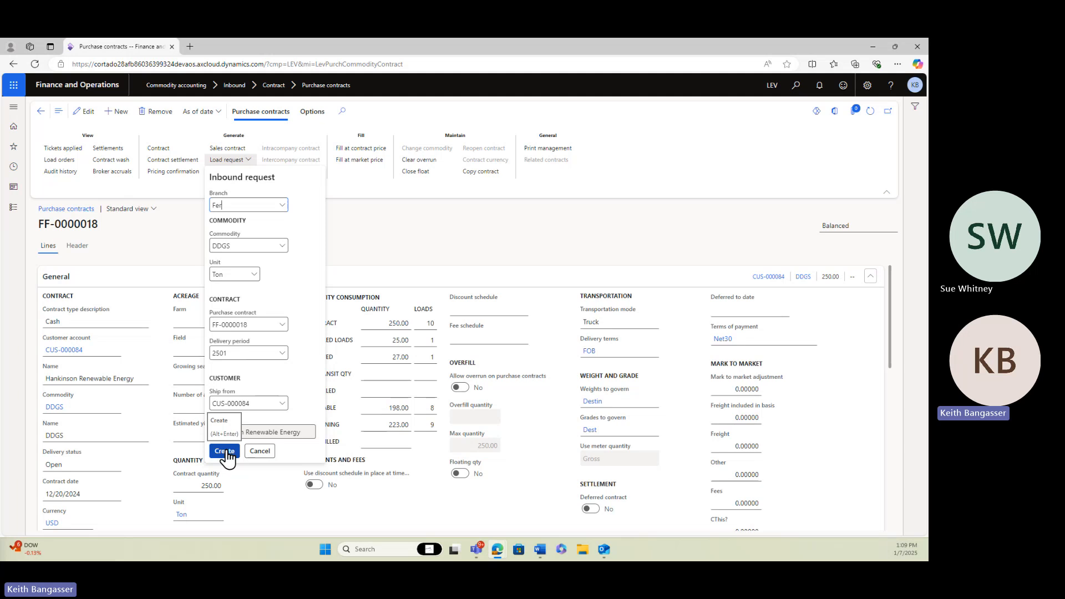
{"action": "left_click", "coordinate": [225, 451]}
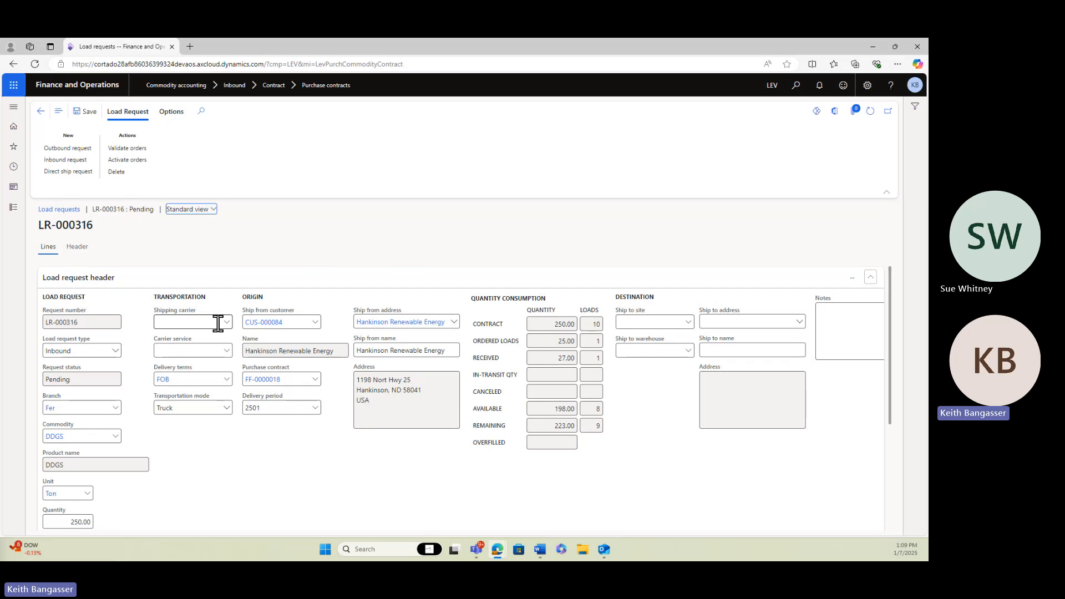
- Start generating loads for the load request and set the load number prefix to DDGS-
{"action": "scroll", "coordinate": [218, 323], "scroll_direction": "down", "scroll_amount": 5}
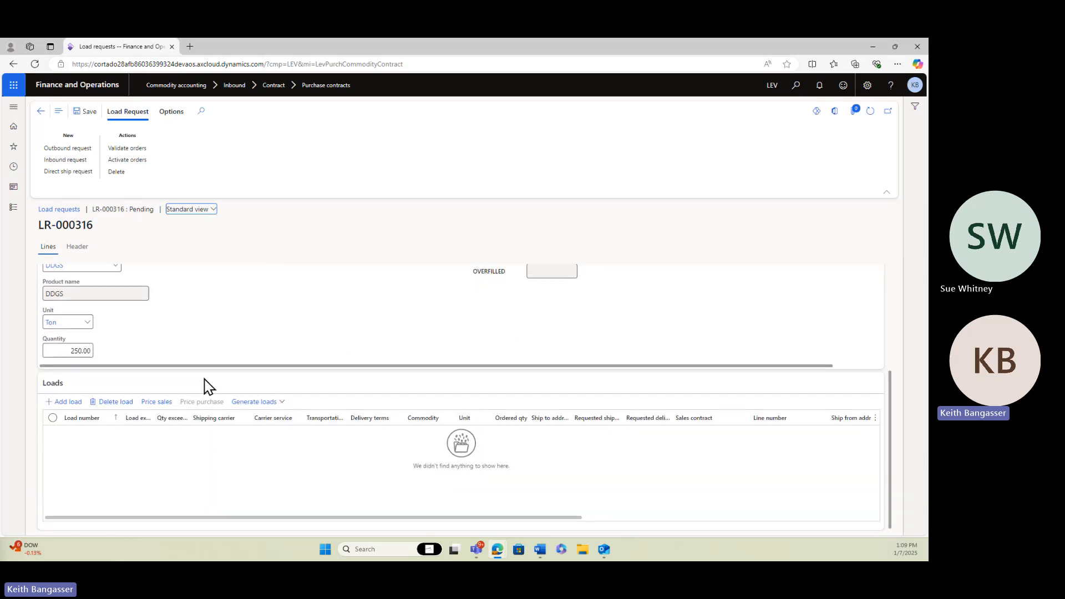
{"action": "left_click", "coordinate": [282, 404]}
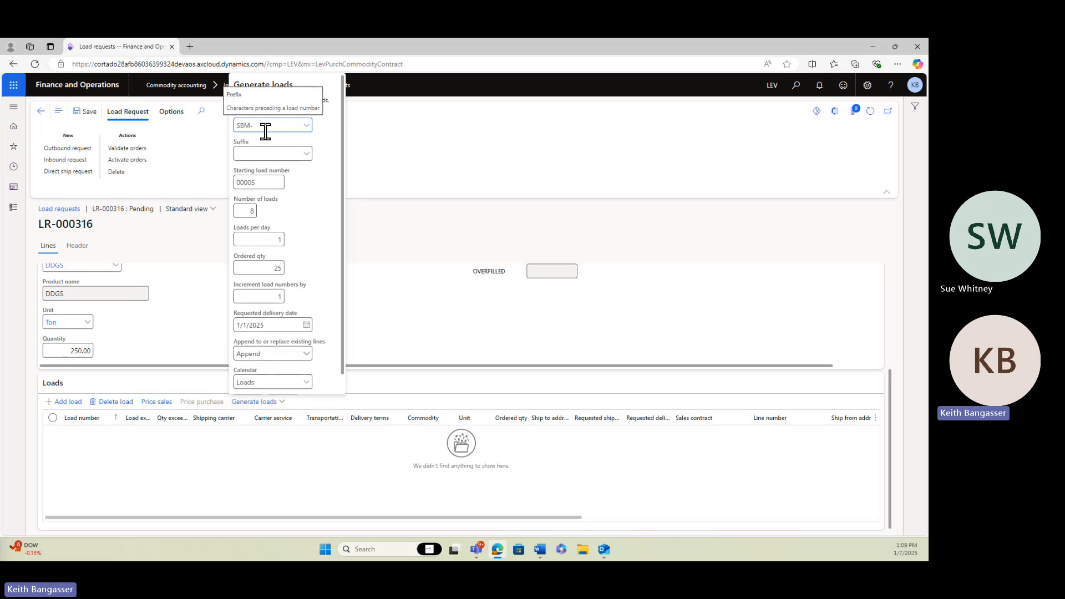
{"action": "left_click", "coordinate": [306, 126]}
{"action": "left_click_drag", "start_coordinate": [267, 124], "coordinate": [233, 127]}
{"action": "type", "text": "d"}
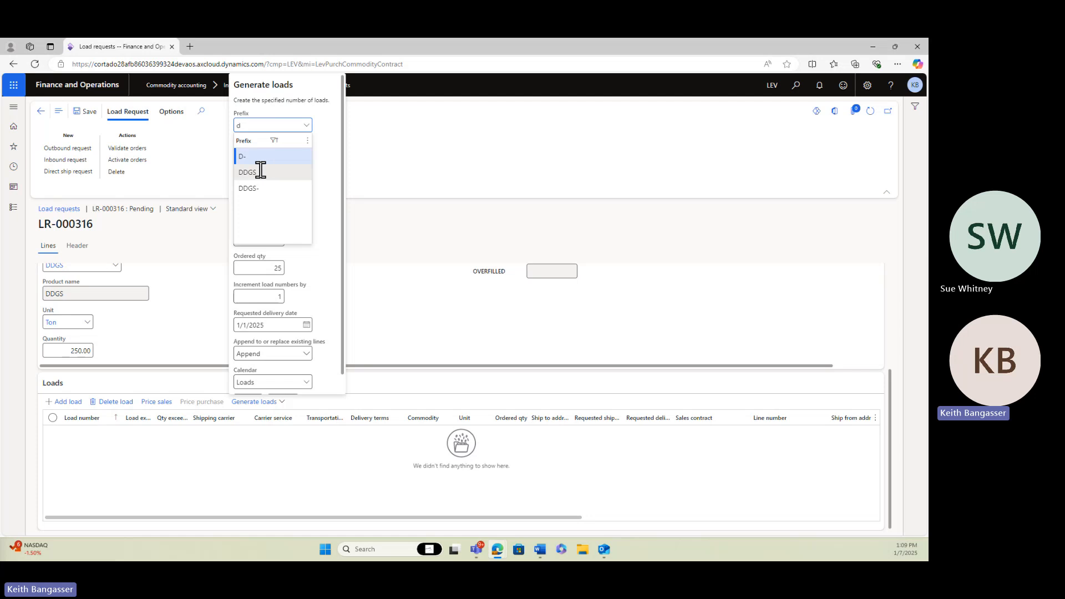
{"action": "left_click", "coordinate": [260, 172]}
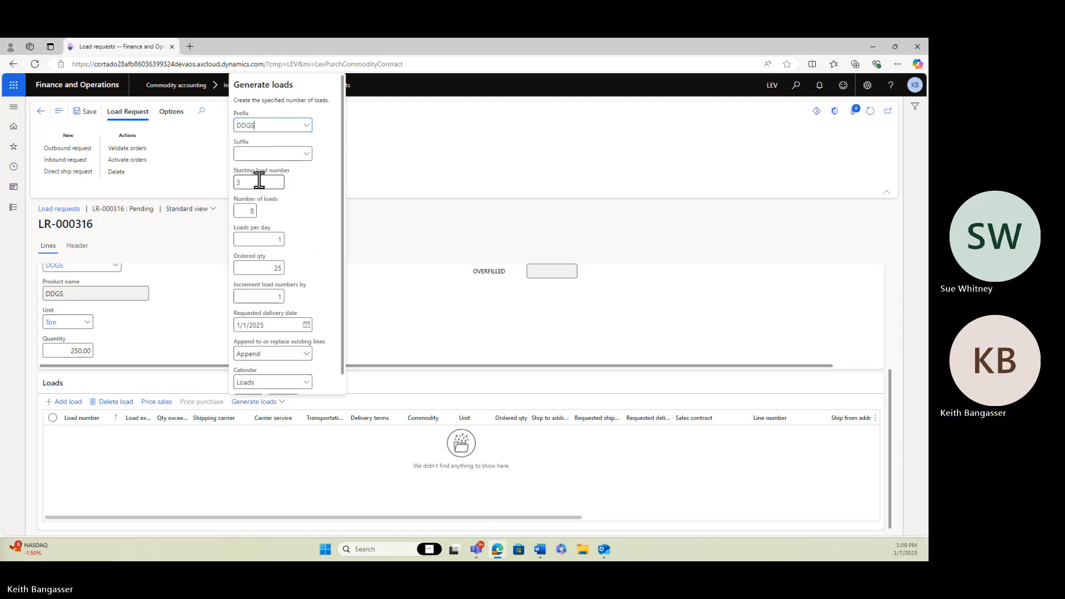
{"action": "left_click", "coordinate": [307, 126]}
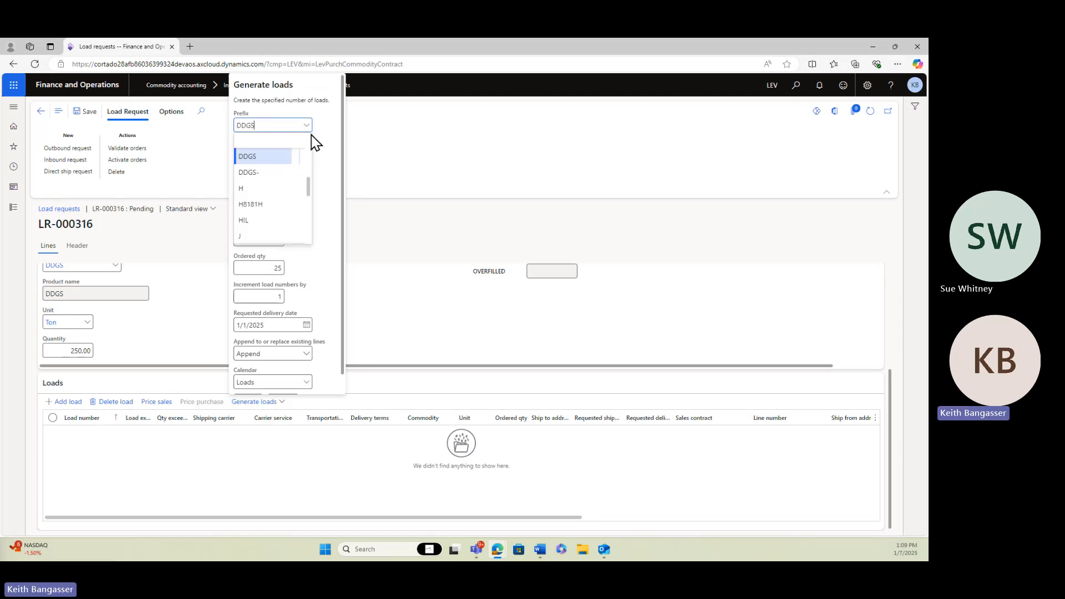
{"action": "left_click", "coordinate": [260, 174]}
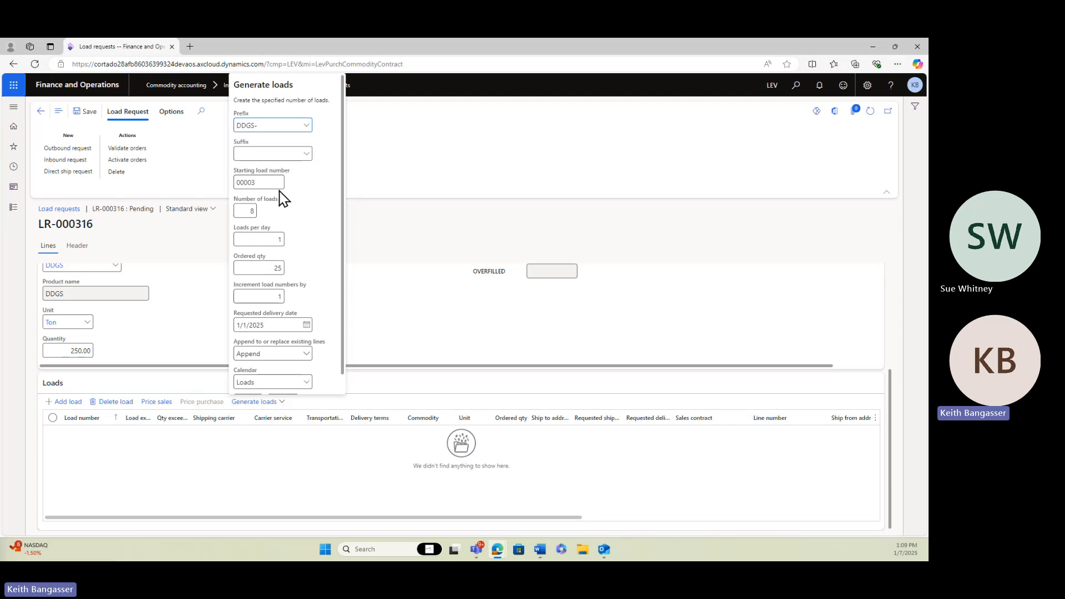
- Generate 4 loads with a first requested delivery date of 1/13/2025
{"action": "left_click", "coordinate": [250, 212]}
{"action": "left_click", "coordinate": [305, 326]}
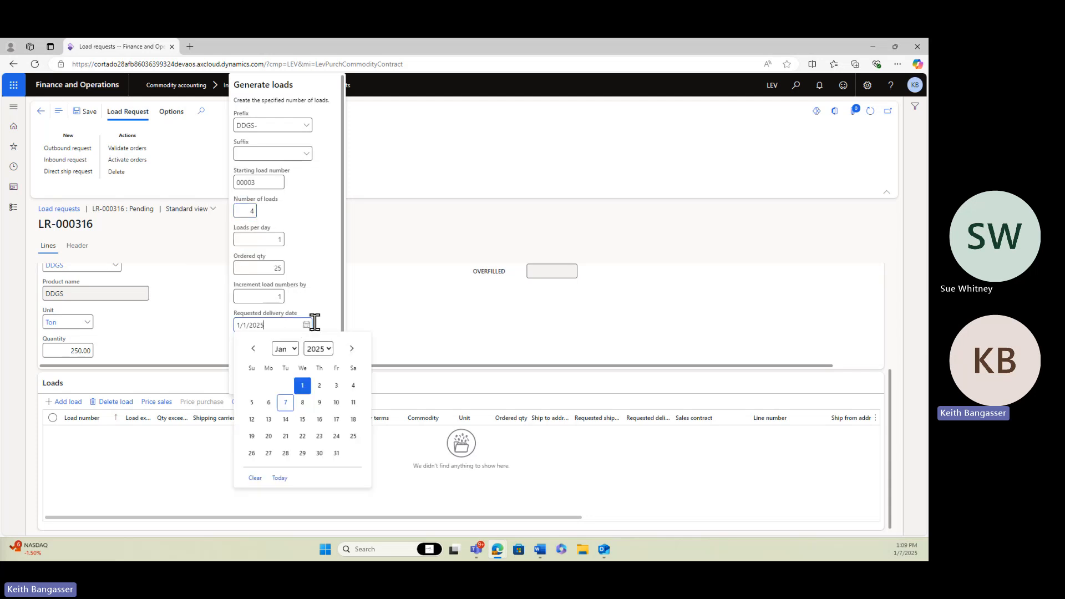
{"action": "left_click", "coordinate": [269, 419]}
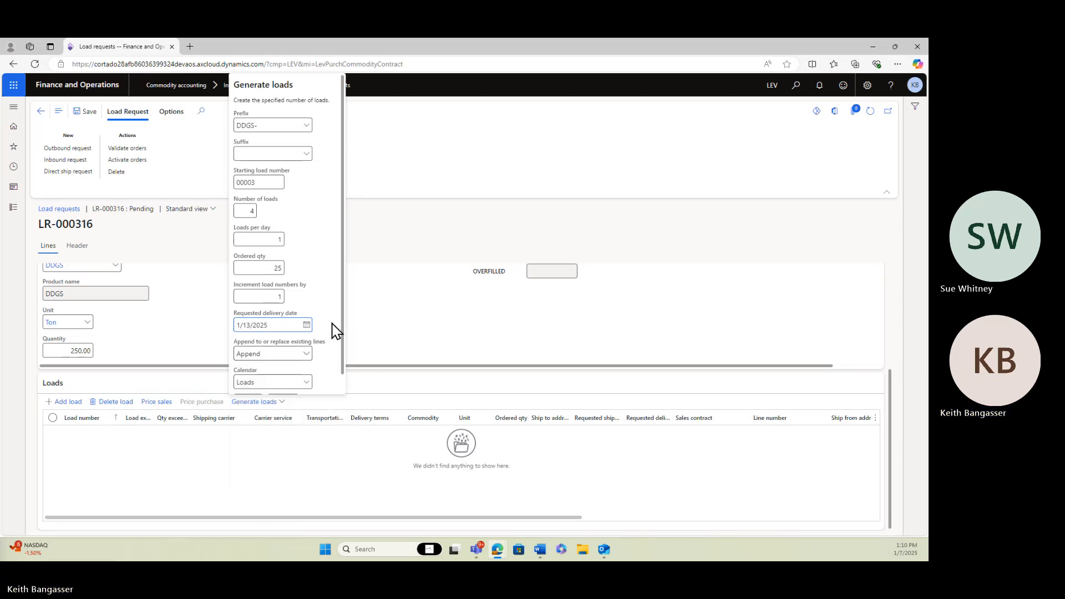
{"action": "left_click_drag", "start_coordinate": [344, 357], "coordinate": [337, 376]}
{"action": "left_click", "coordinate": [249, 382]}
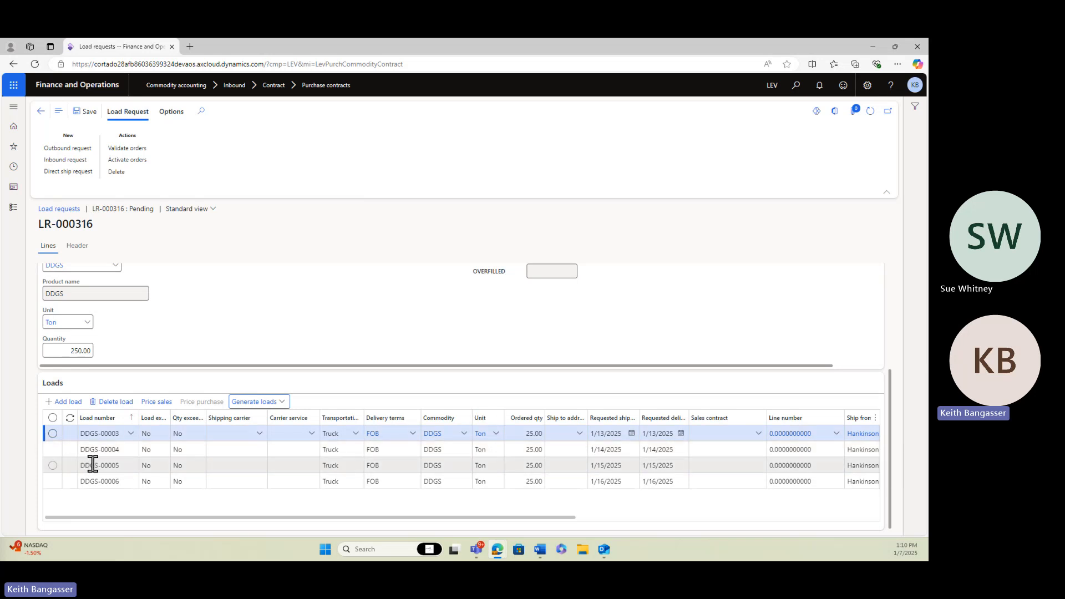
- Activate the load request's orders and dismiss the notification
{"action": "scroll", "coordinate": [118, 440], "scroll_direction": "up", "scroll_amount": 2}
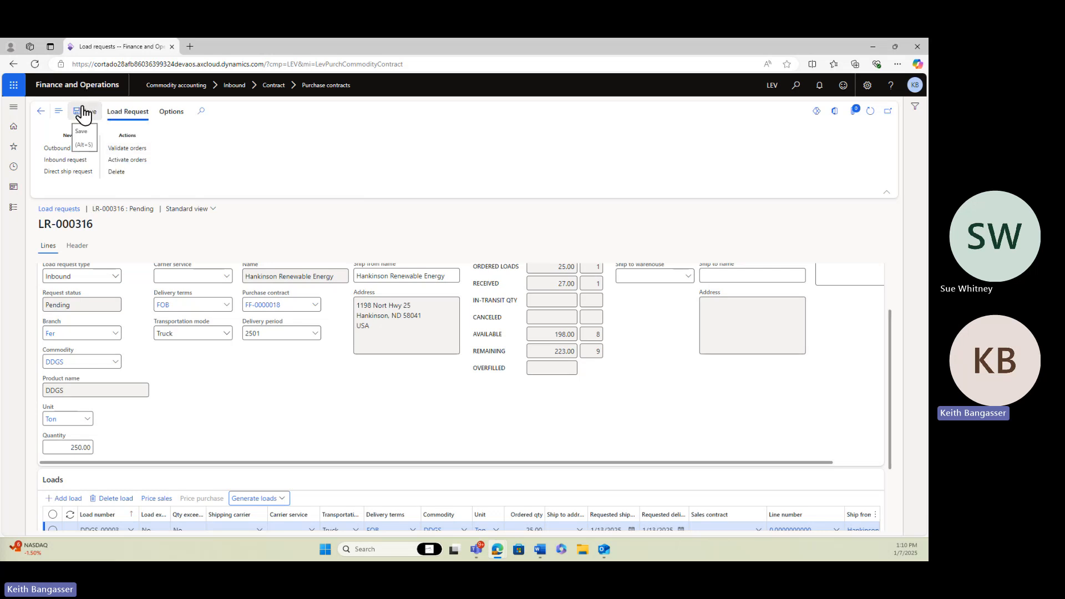
{"action": "left_click", "coordinate": [142, 164]}
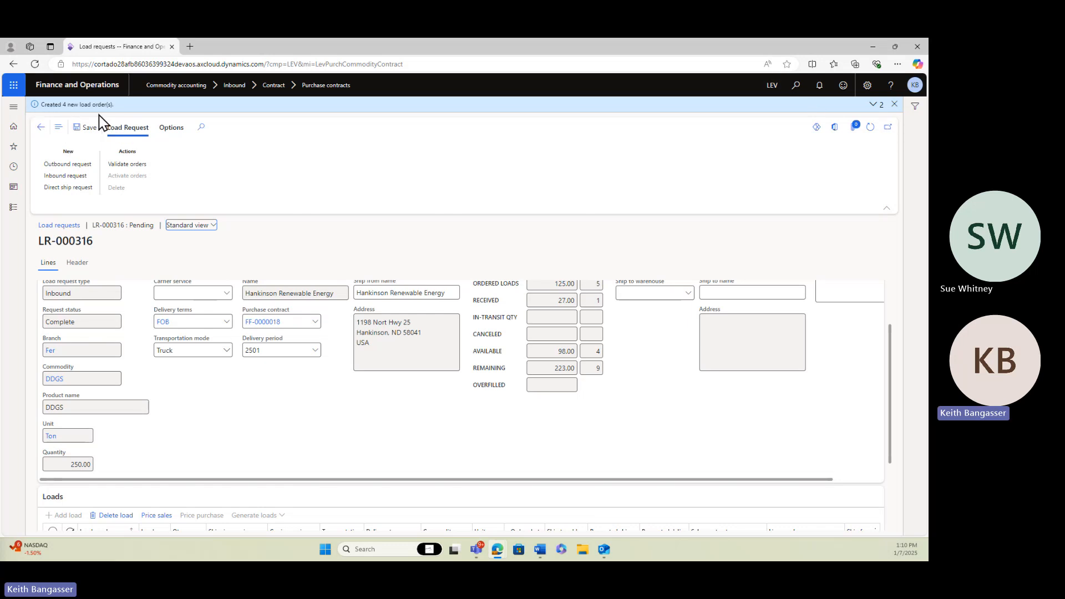
{"action": "left_click", "coordinate": [895, 105]}
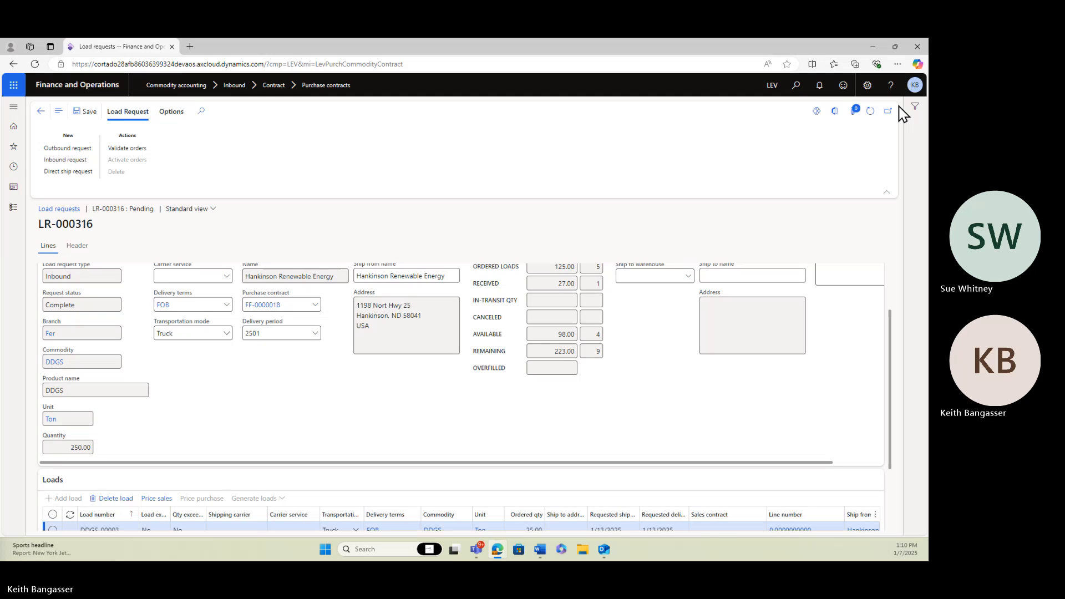
- Leave the load request and contract and open Load order assignment in Commodity accounting
{"action": "left_click", "coordinate": [40, 111]}
{"action": "left_click", "coordinate": [41, 111]}
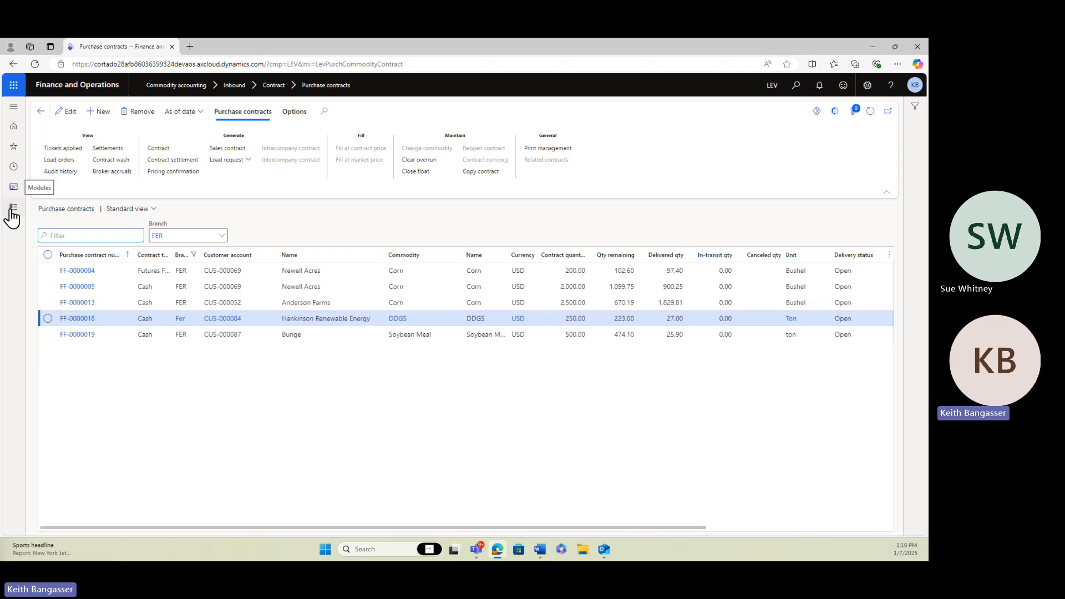
{"action": "left_click", "coordinate": [12, 213]}
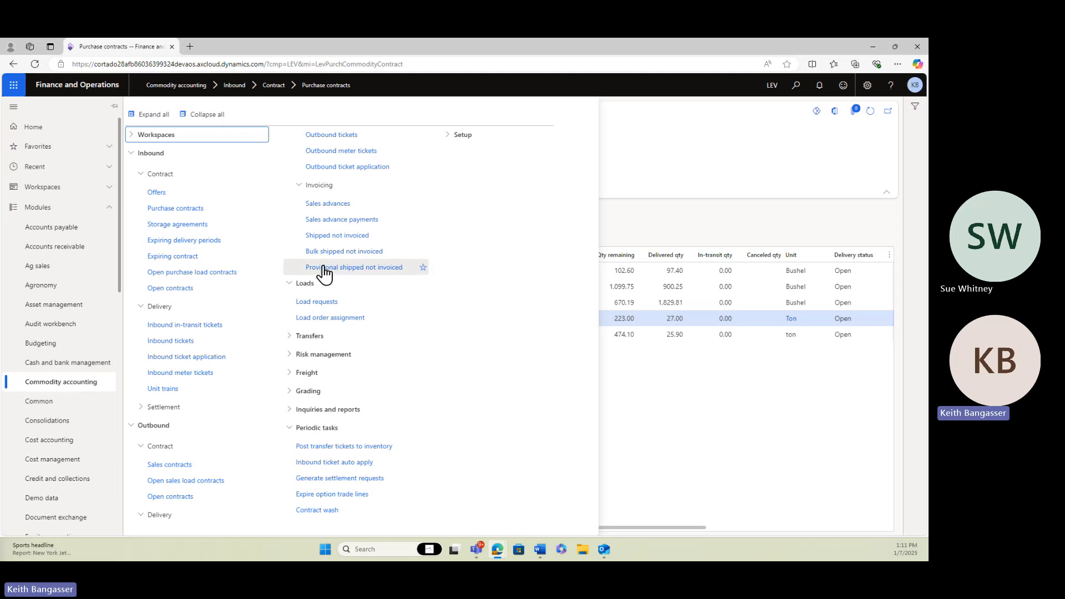
{"action": "left_click", "coordinate": [332, 322]}
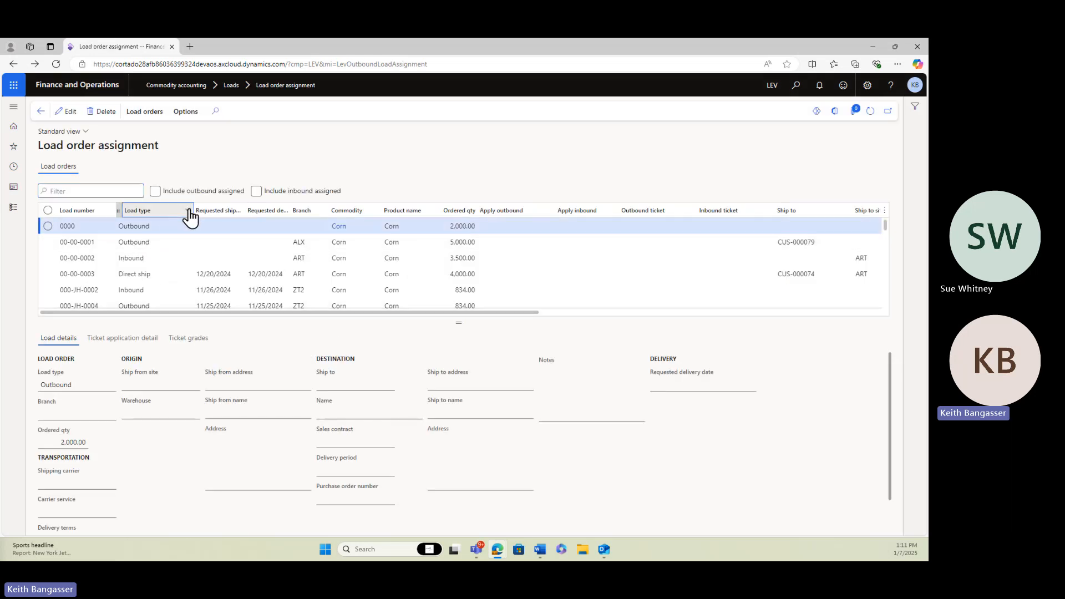
- Filter the load orders to the load type Inbound
{"action": "left_click", "coordinate": [188, 210]}
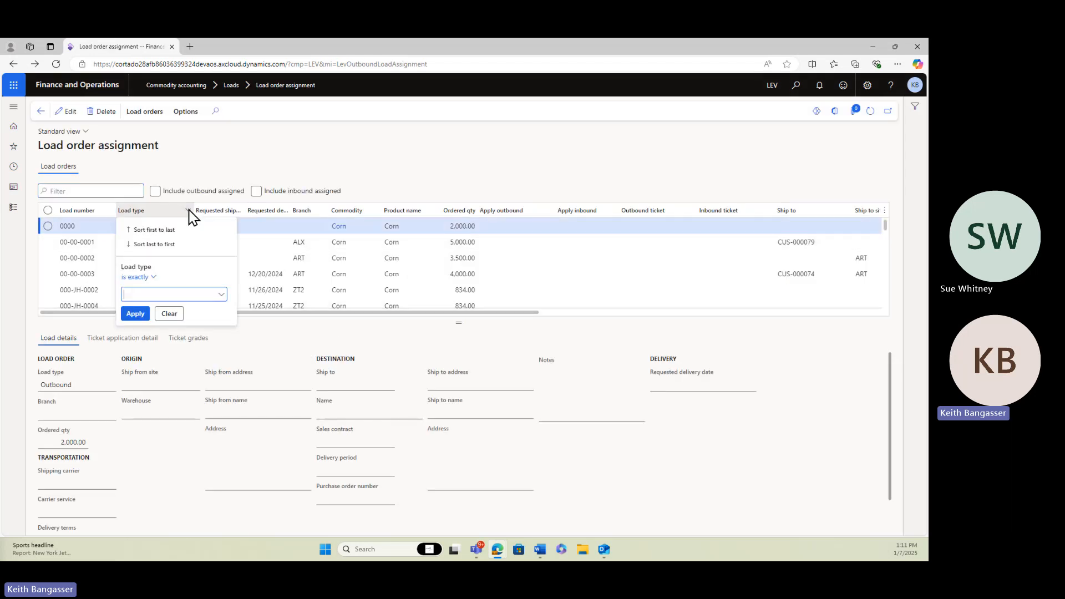
{"action": "left_click", "coordinate": [221, 294]}
{"action": "left_click", "coordinate": [159, 321]}
{"action": "left_click", "coordinate": [139, 315]}
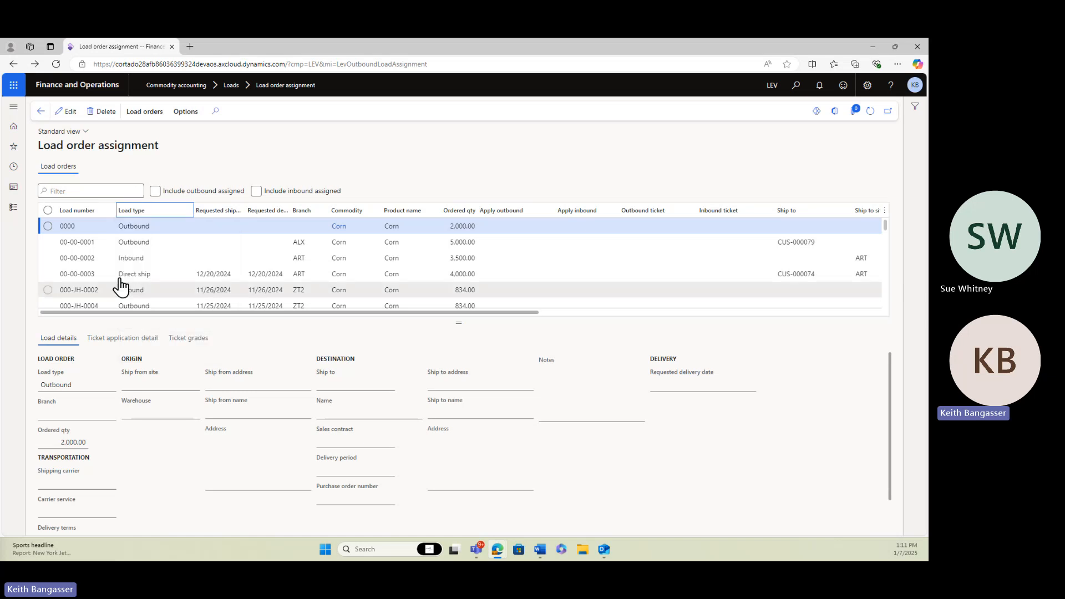
- Select the three Fer branch DDGS load orders requested for 1/7/2025, 1/13/2025 and 1/14/2025
{"action": "scroll", "coordinate": [113, 257], "scroll_direction": "down", "scroll_amount": 3}
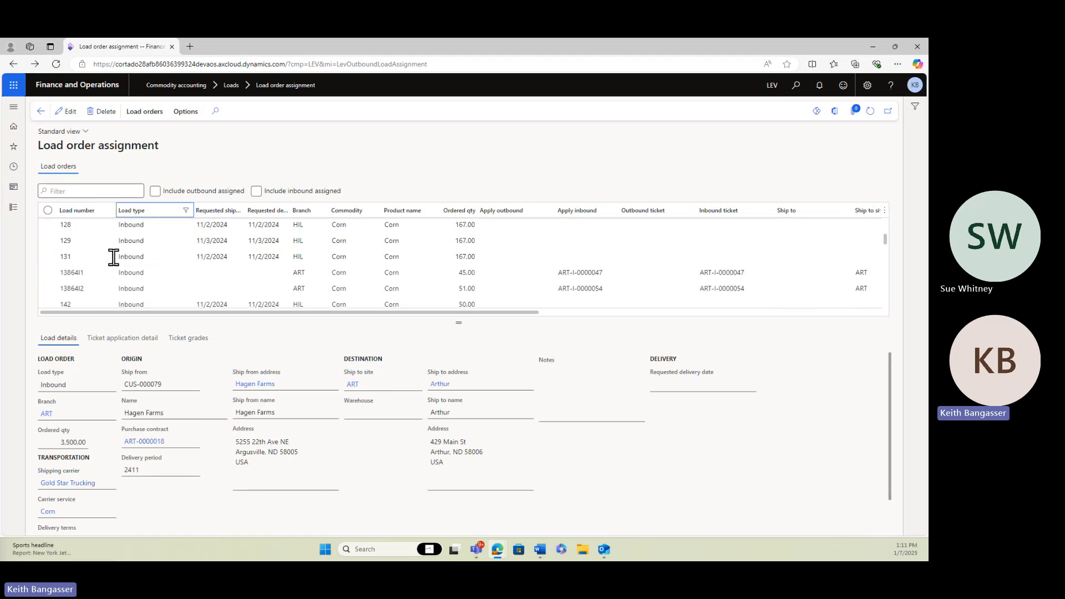
{"action": "scroll", "coordinate": [113, 256], "scroll_direction": "down", "scroll_amount": 5}
{"action": "scroll", "coordinate": [118, 273], "scroll_direction": "down", "scroll_amount": 3}
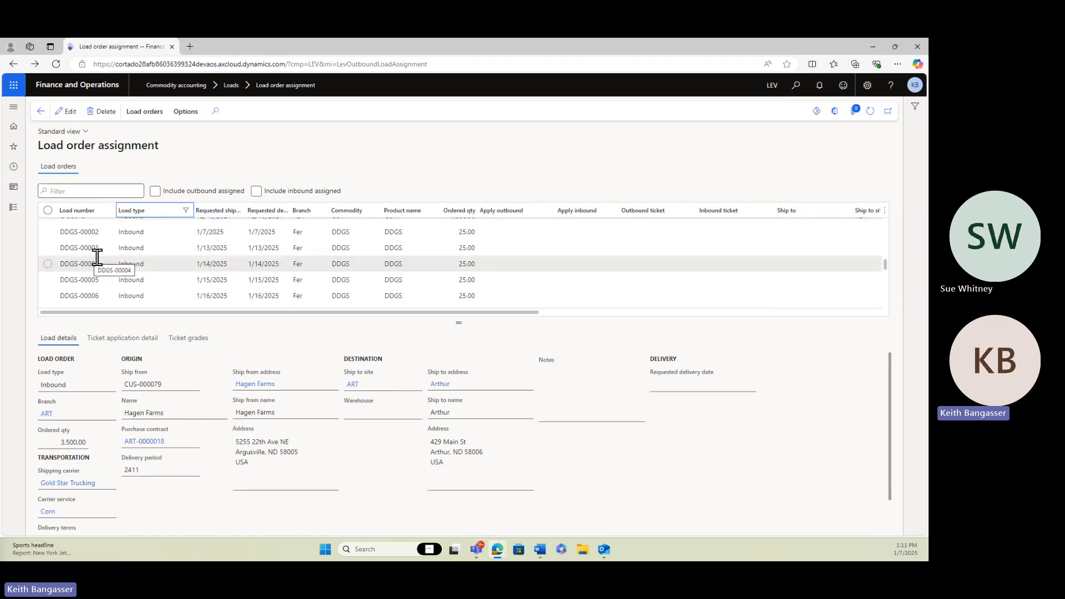
{"action": "scroll", "coordinate": [97, 257], "scroll_direction": "up", "scroll_amount": 1}
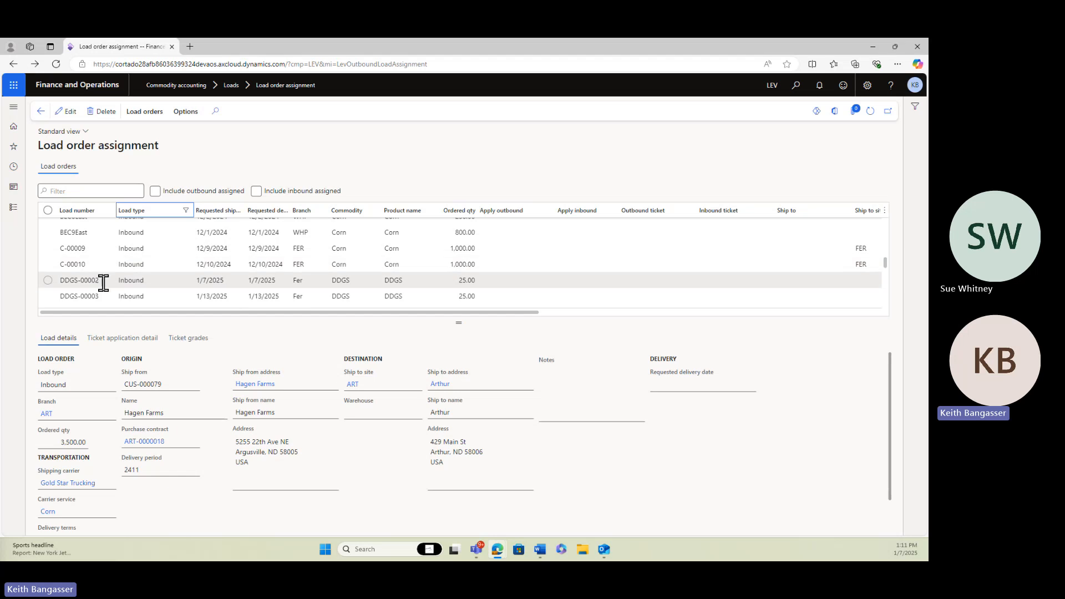
{"action": "scroll", "coordinate": [83, 267], "scroll_direction": "down", "scroll_amount": 1}
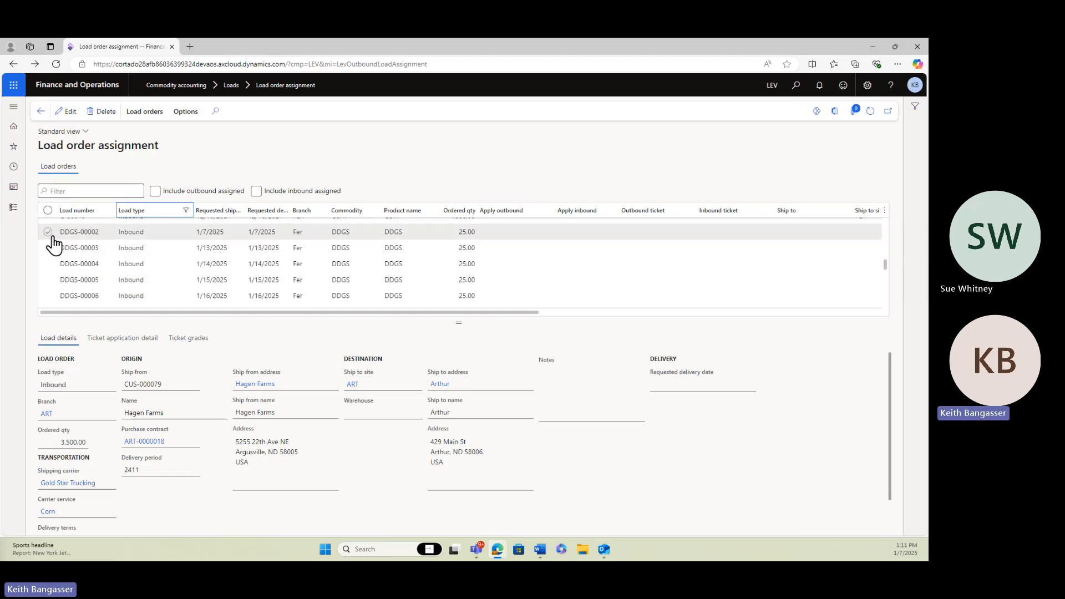
{"action": "left_click", "coordinate": [48, 247]}
{"action": "left_click", "coordinate": [48, 222]}
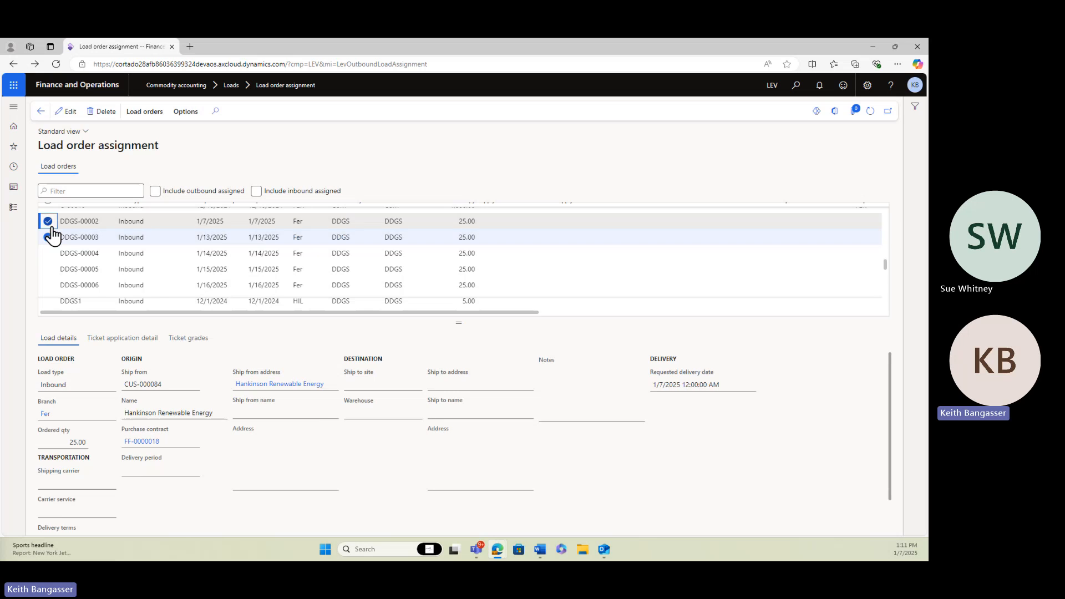
{"action": "left_click", "coordinate": [48, 254]}
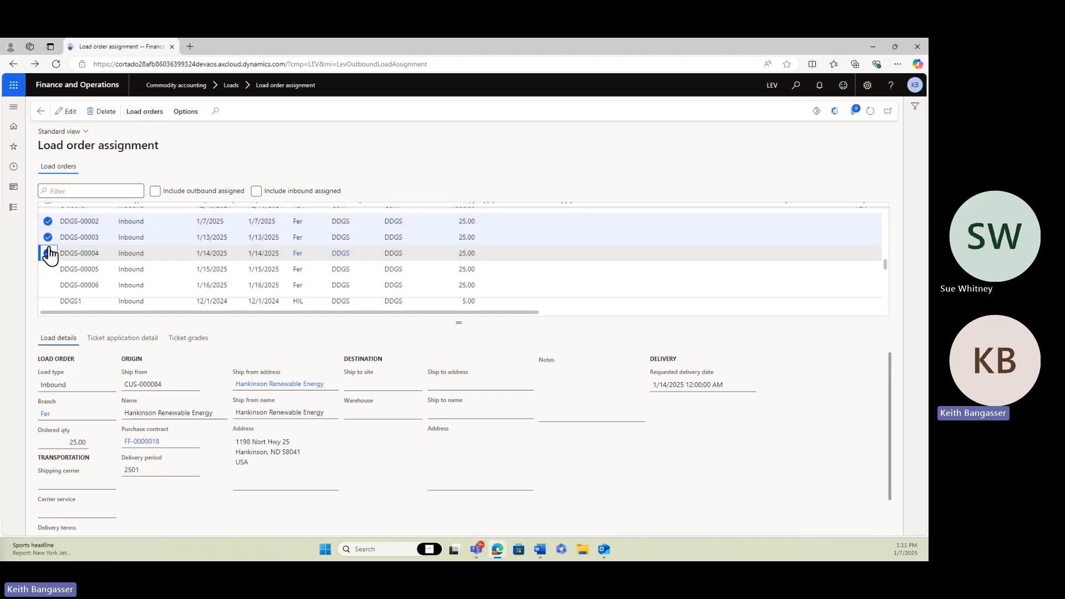
- Update the selected load orders' freight with shipping carrier Silver Express, carrier service DDG and delivery terms Delivered
{"action": "left_click", "coordinate": [148, 114]}
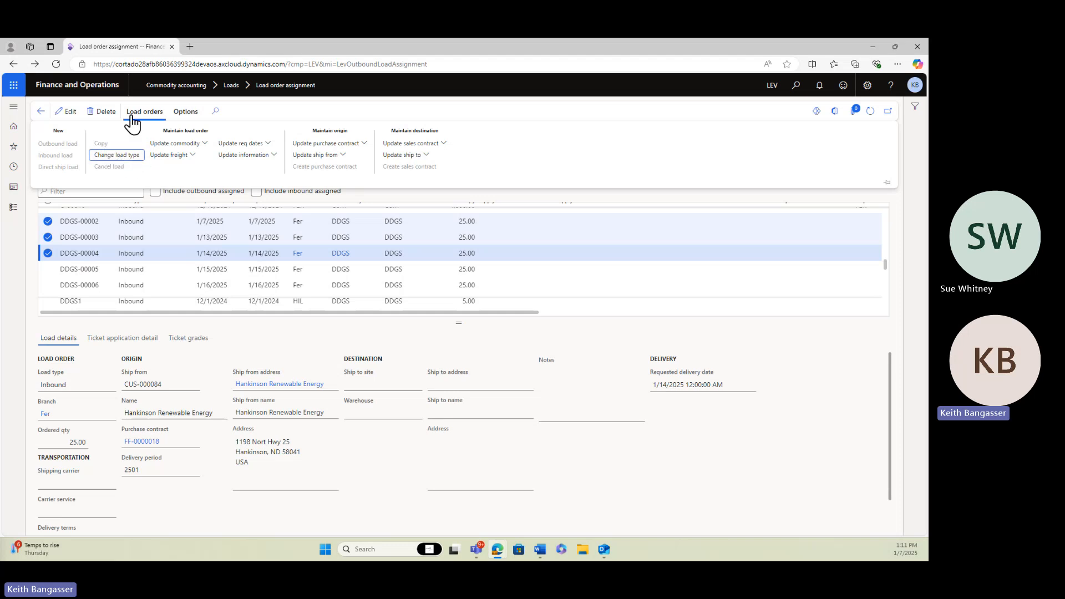
{"action": "left_click", "coordinate": [128, 157]}
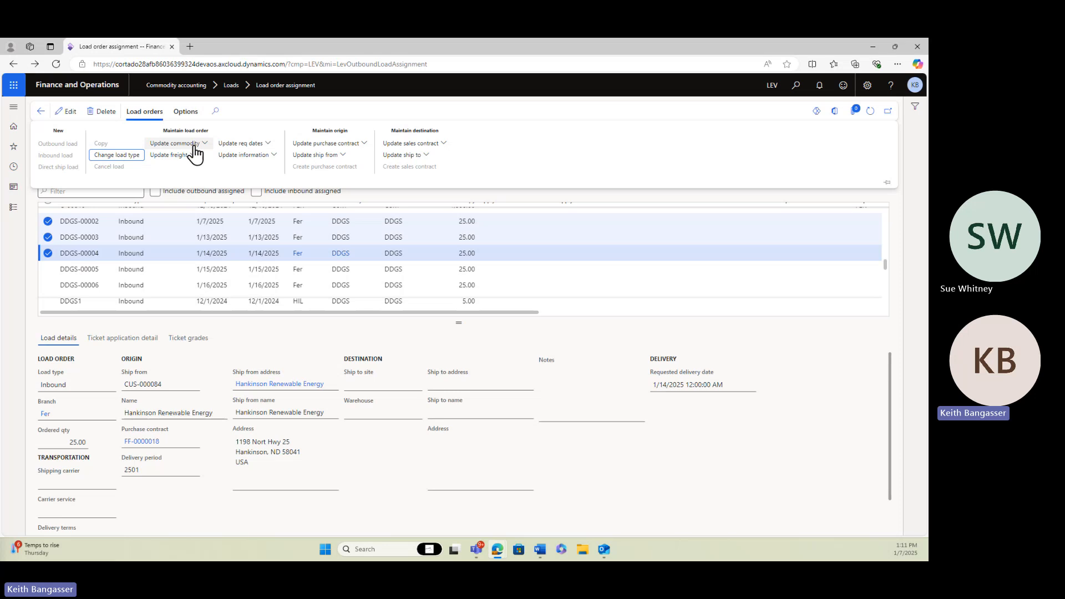
{"action": "left_click", "coordinate": [192, 156]}
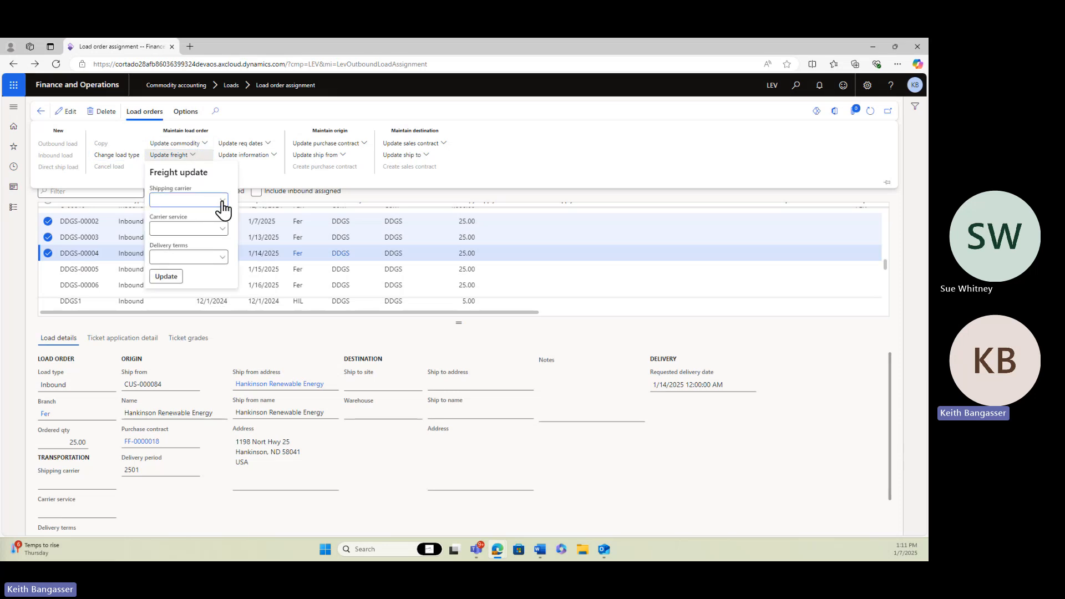
{"action": "left_click", "coordinate": [222, 202]}
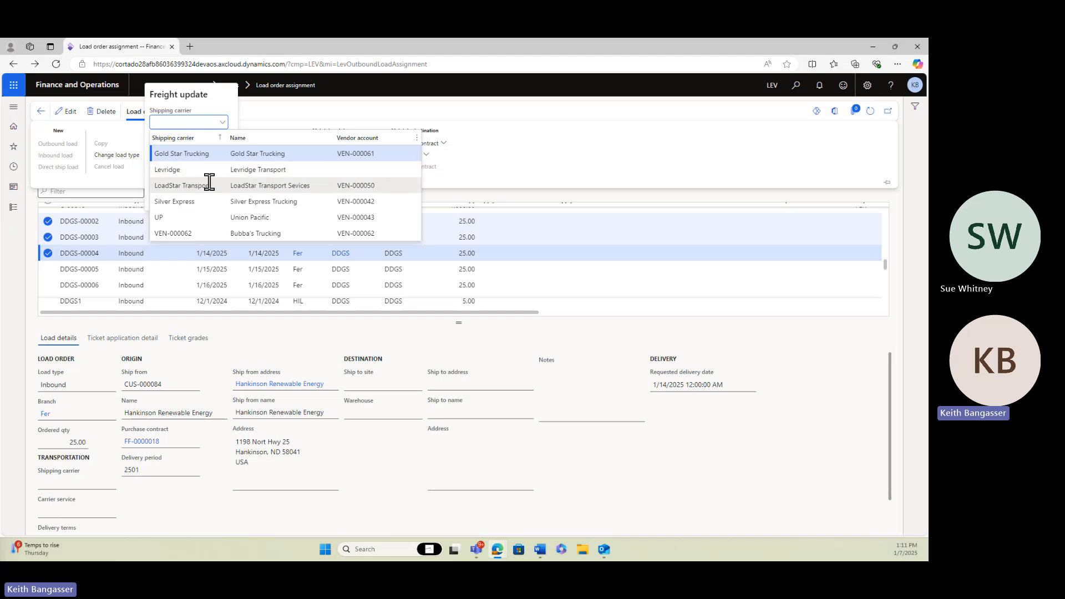
{"action": "left_click", "coordinate": [211, 202]}
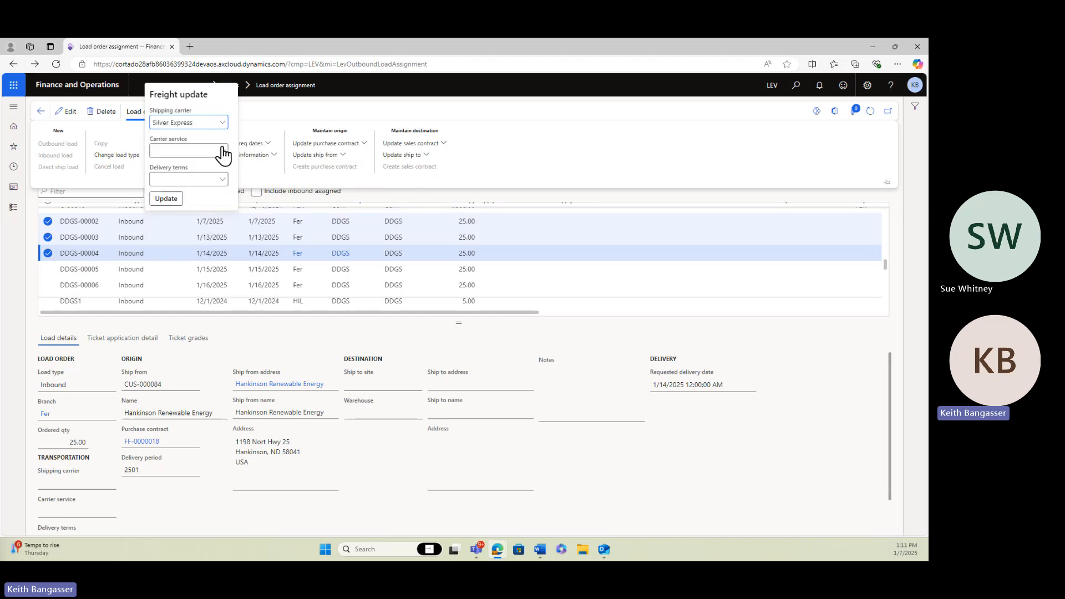
{"action": "left_click", "coordinate": [222, 151]}
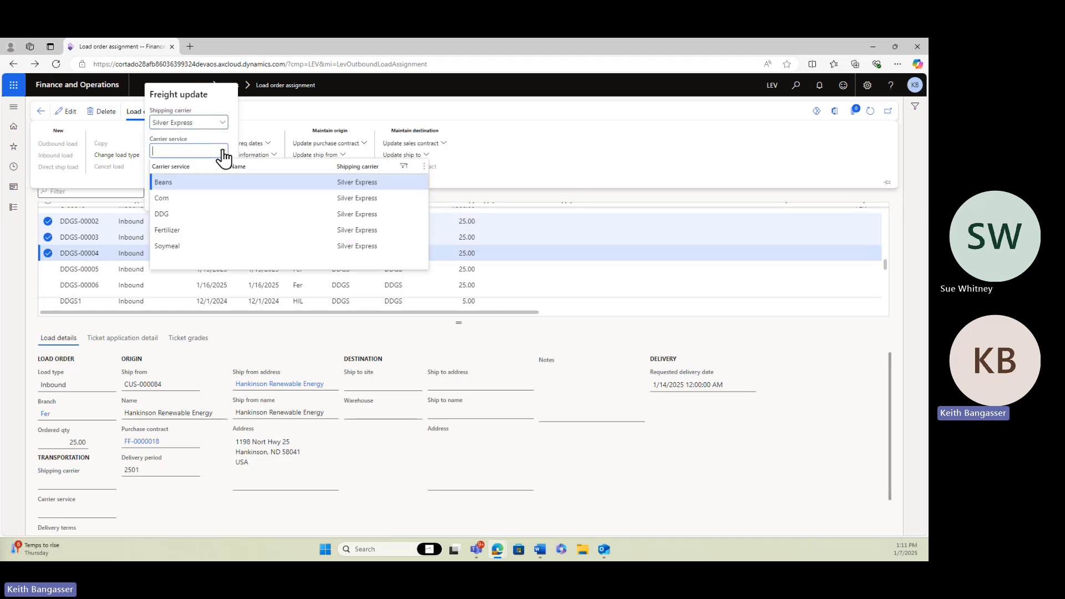
{"action": "left_click", "coordinate": [176, 214]}
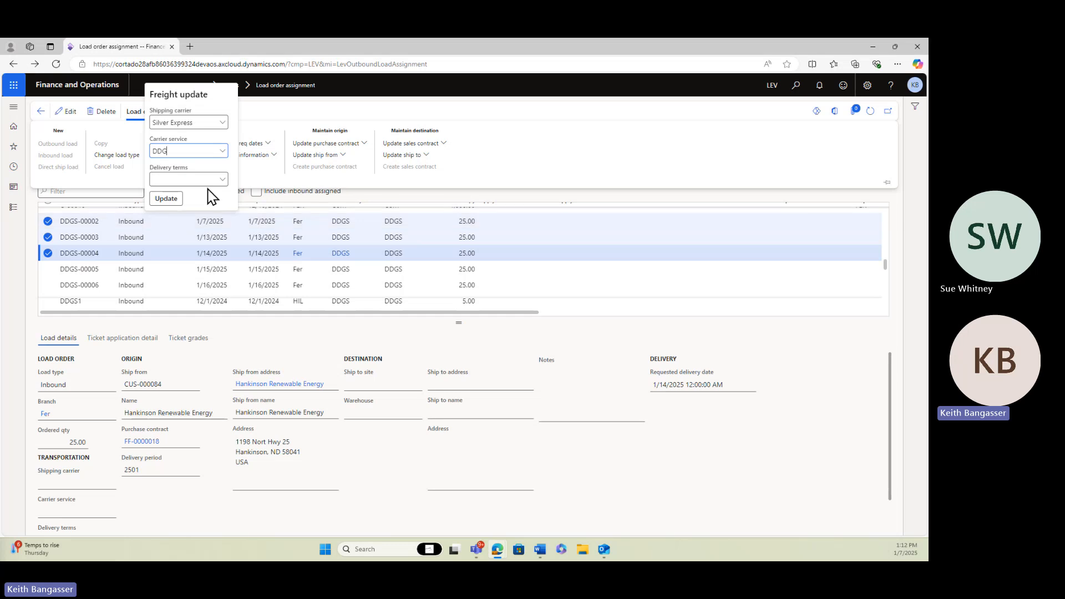
{"action": "left_click", "coordinate": [222, 179]}
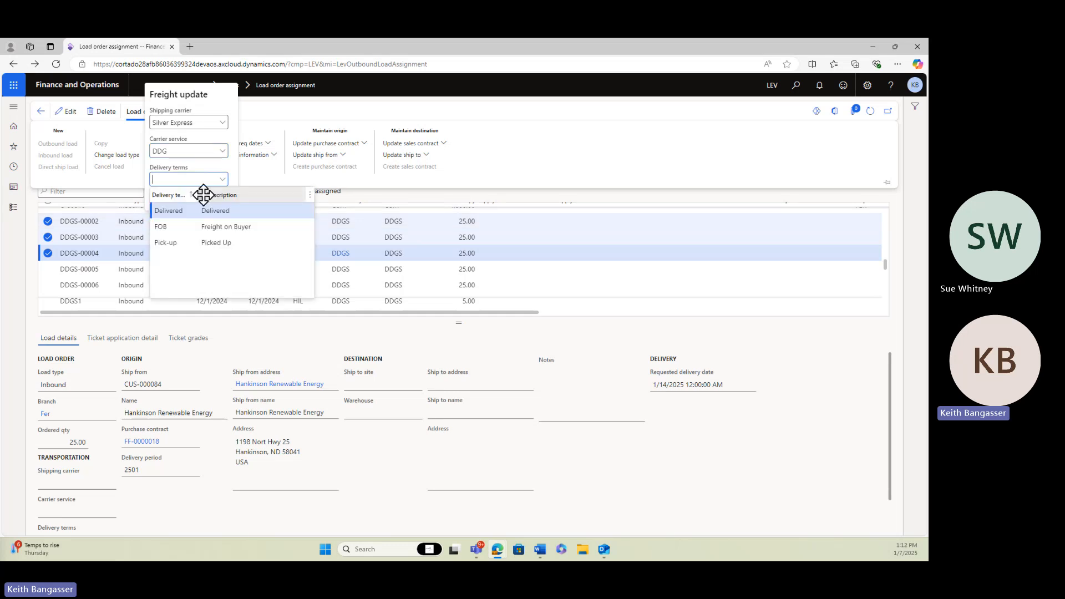
{"action": "left_click", "coordinate": [185, 210]}
{"action": "left_click", "coordinate": [170, 204]}
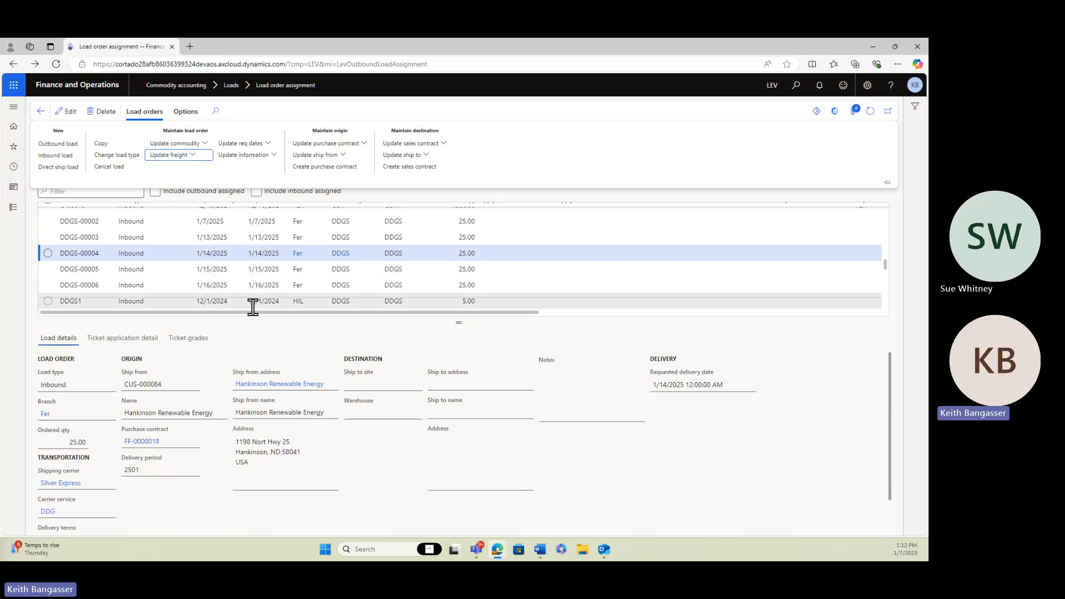
- Find the Fer branch DDGS load order requested for 1/14/2025 and examine its transportation details
{"action": "left_click_drag", "start_coordinate": [253, 313], "coordinate": [253, 313]}
{"action": "scroll", "coordinate": [254, 305], "scroll_direction": "up", "scroll_amount": 5}
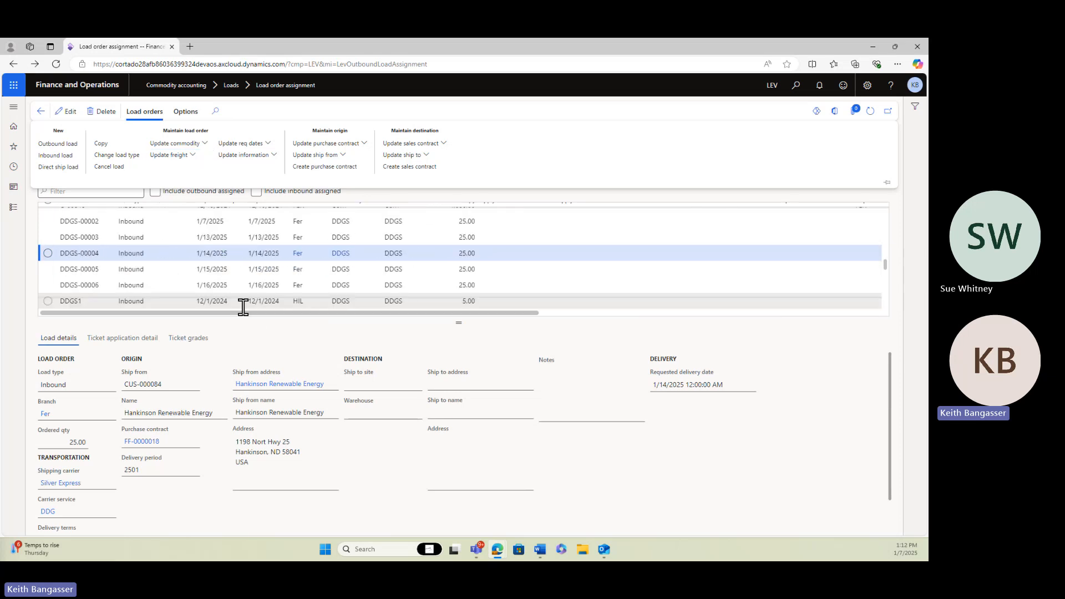
{"action": "scroll", "coordinate": [253, 302], "scroll_direction": "up", "scroll_amount": 10}
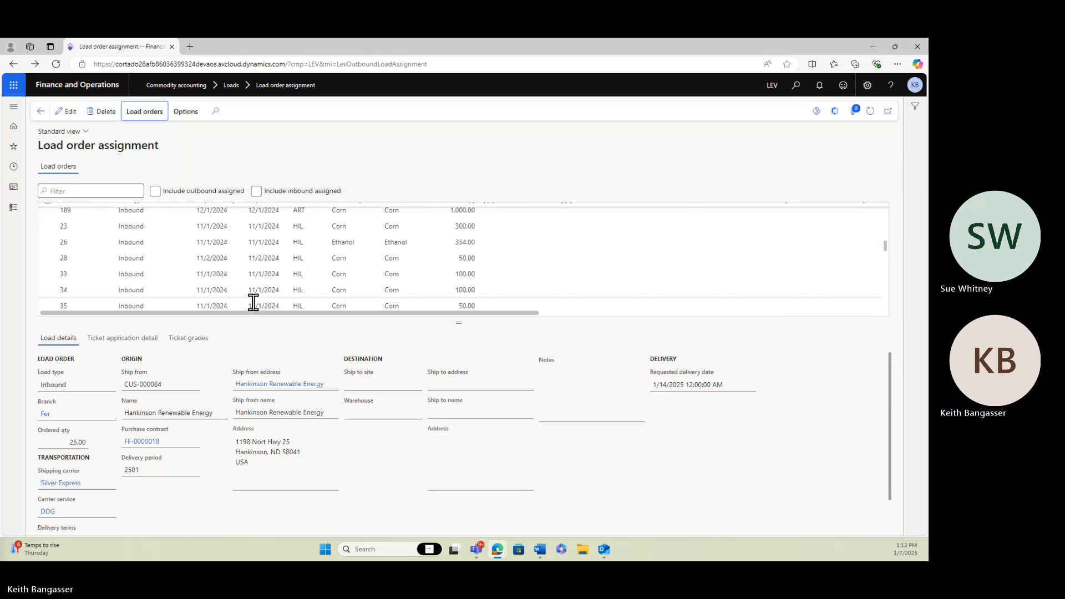
{"action": "scroll", "coordinate": [131, 269], "scroll_direction": "down", "scroll_amount": 5}
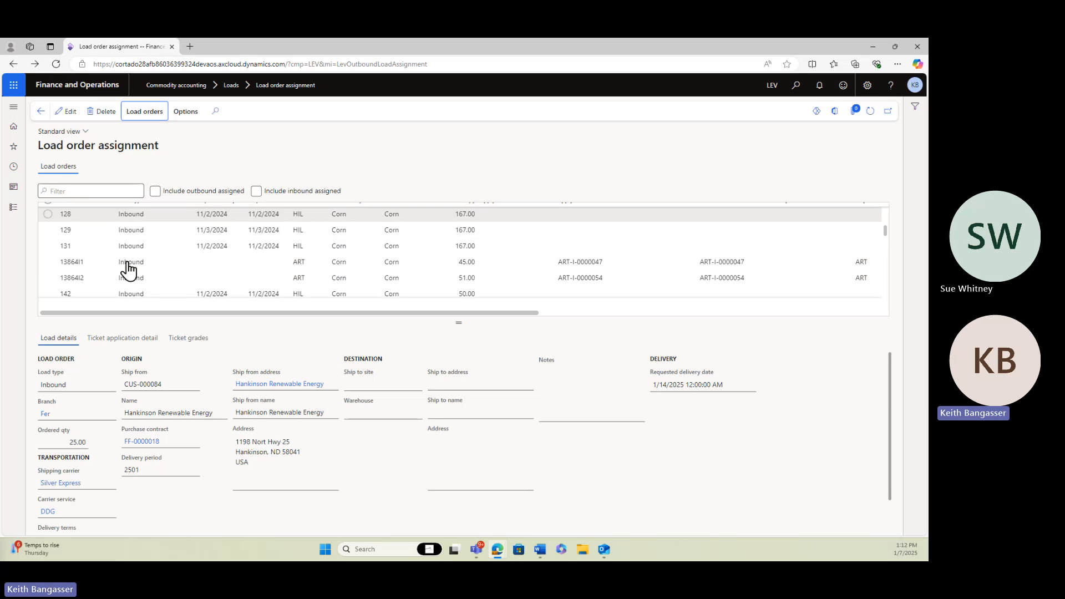
{"action": "scroll", "coordinate": [131, 271], "scroll_direction": "down", "scroll_amount": 3}
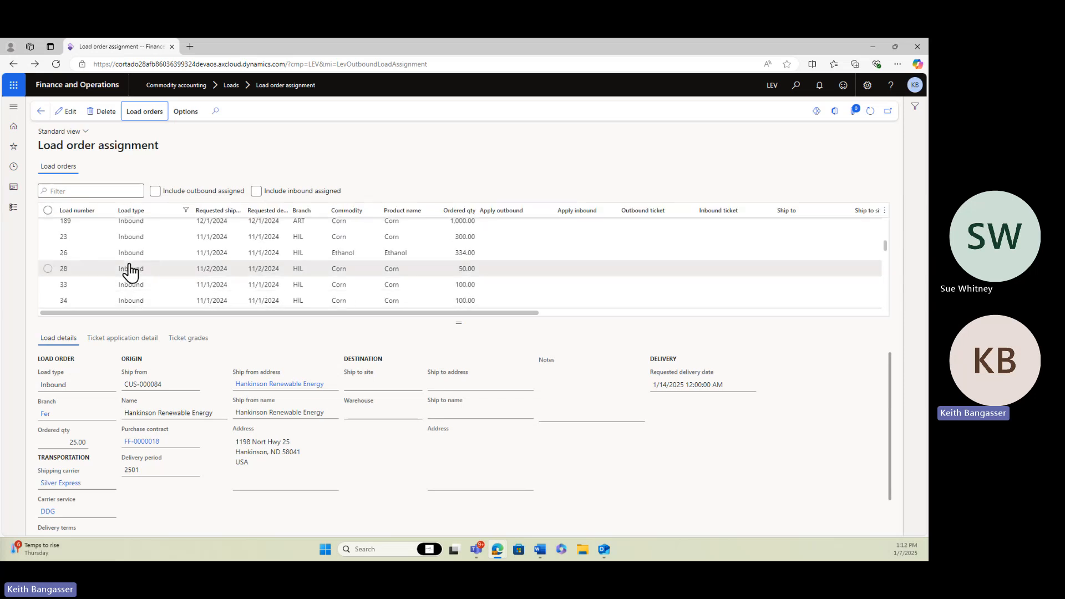
{"action": "scroll", "coordinate": [131, 272], "scroll_direction": "down", "scroll_amount": 5}
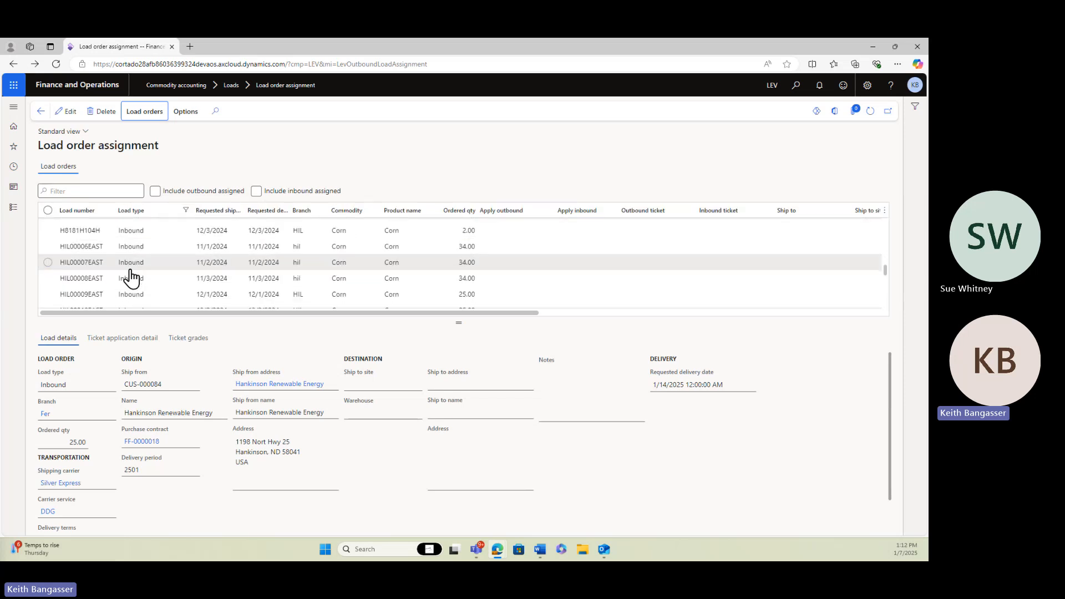
{"action": "scroll", "coordinate": [132, 279], "scroll_direction": "down", "scroll_amount": 6}
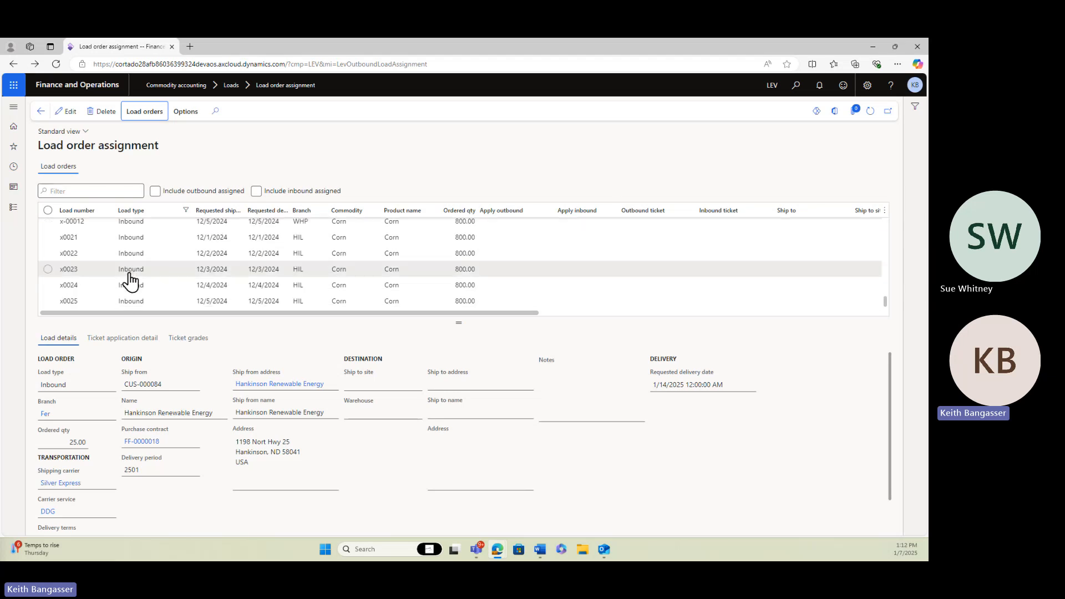
{"action": "scroll", "coordinate": [131, 280], "scroll_direction": "up", "scroll_amount": 5}
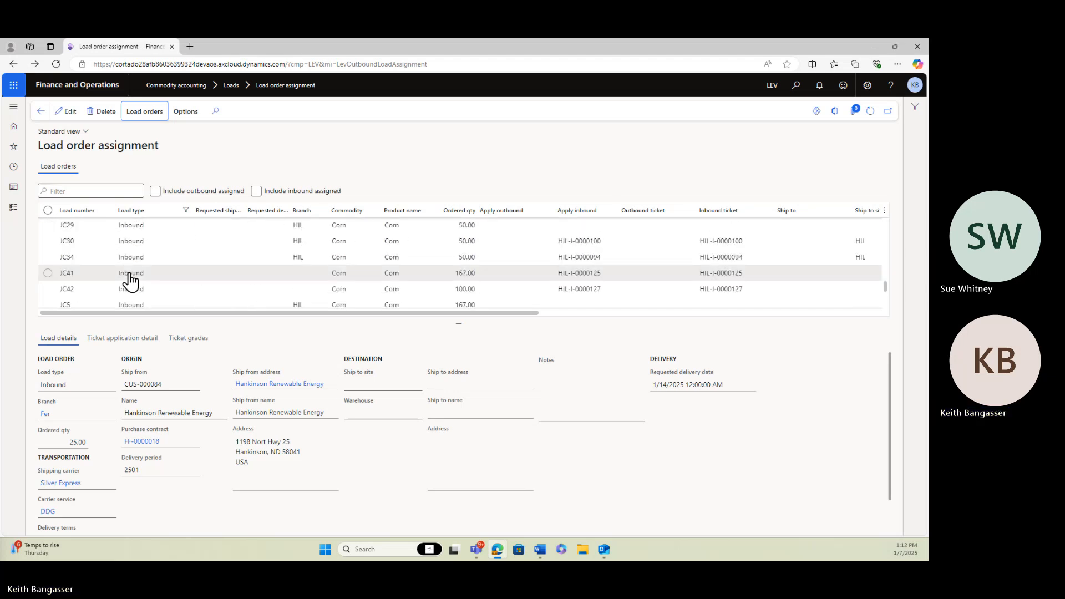
{"action": "scroll", "coordinate": [130, 281], "scroll_direction": "up", "scroll_amount": 3}
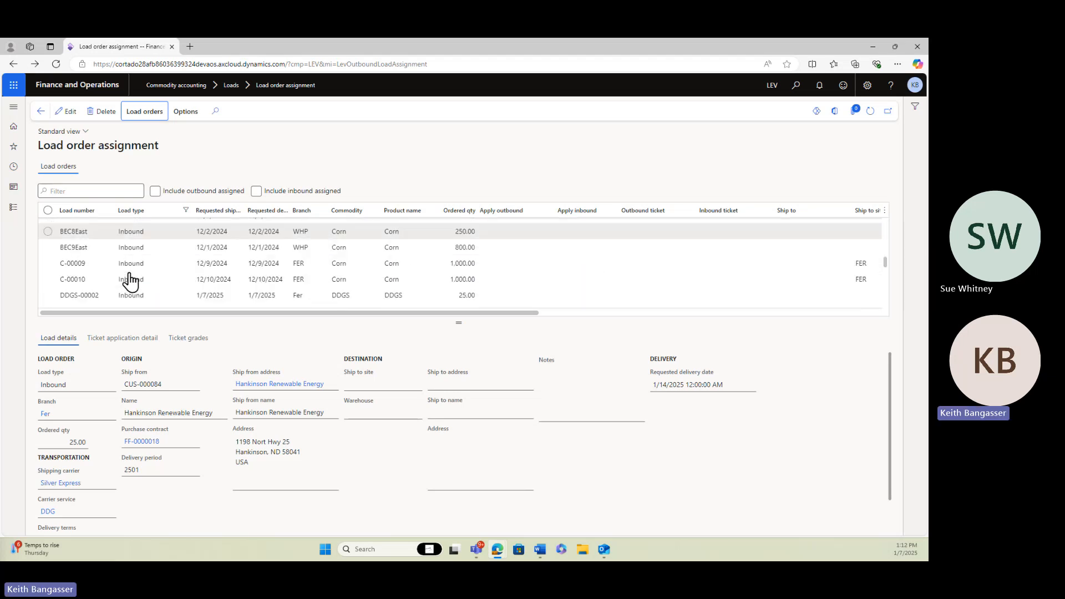
{"action": "scroll", "coordinate": [131, 279], "scroll_direction": "down", "scroll_amount": 2}
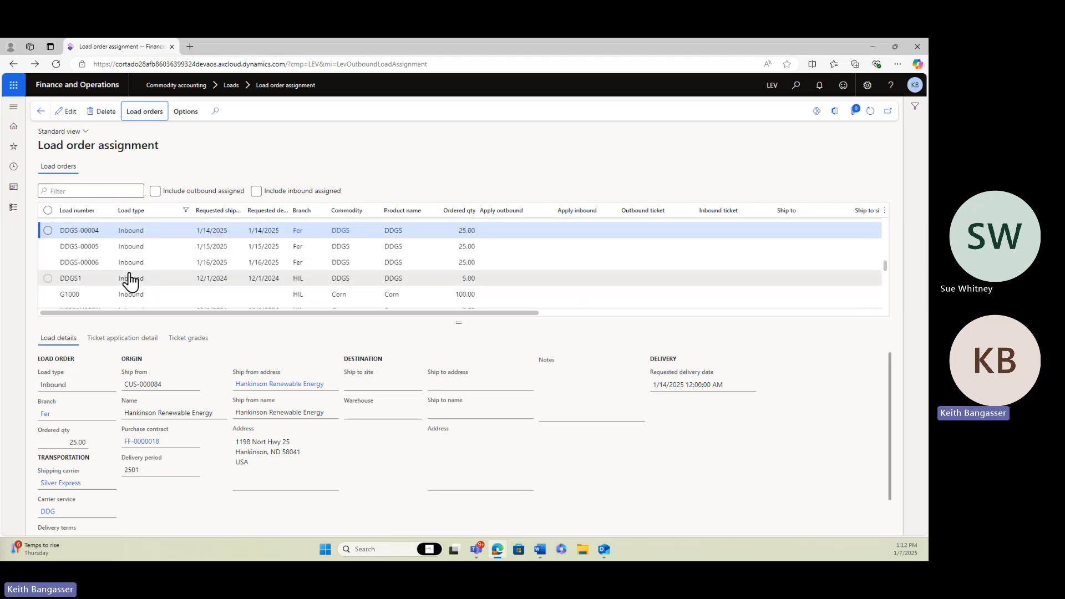
{"action": "left_click", "coordinate": [106, 231]}
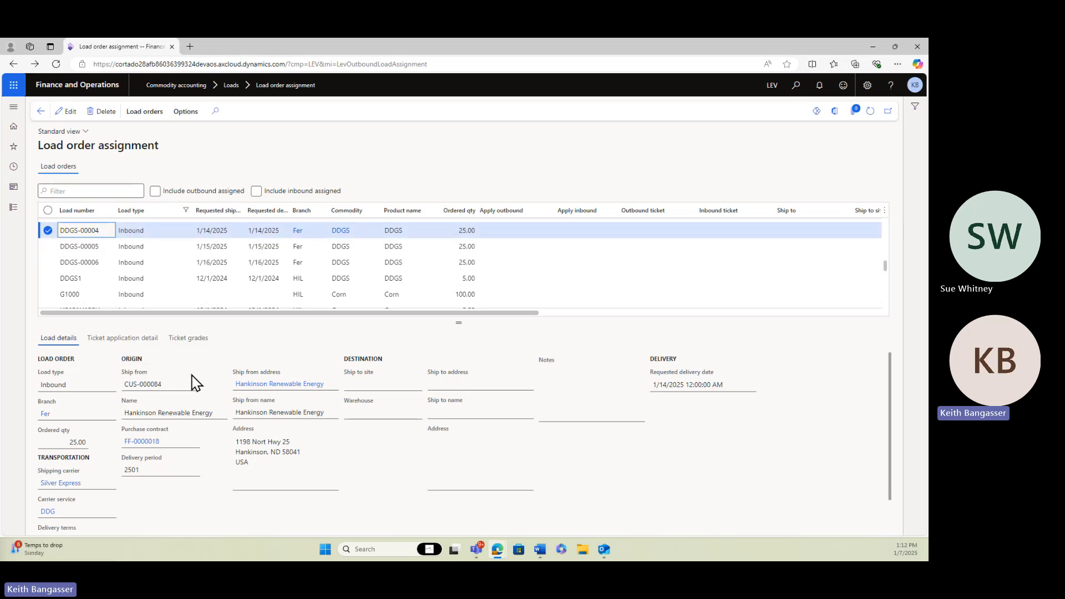
{"action": "scroll", "coordinate": [138, 411], "scroll_direction": "down", "scroll_amount": 1}
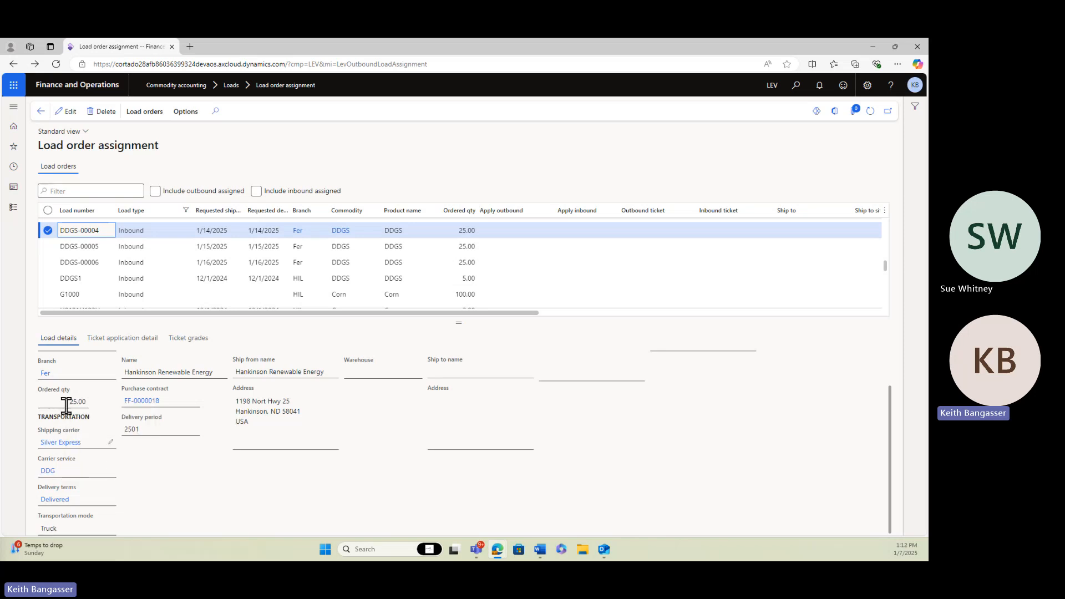
{"action": "left_click", "coordinate": [49, 232]}
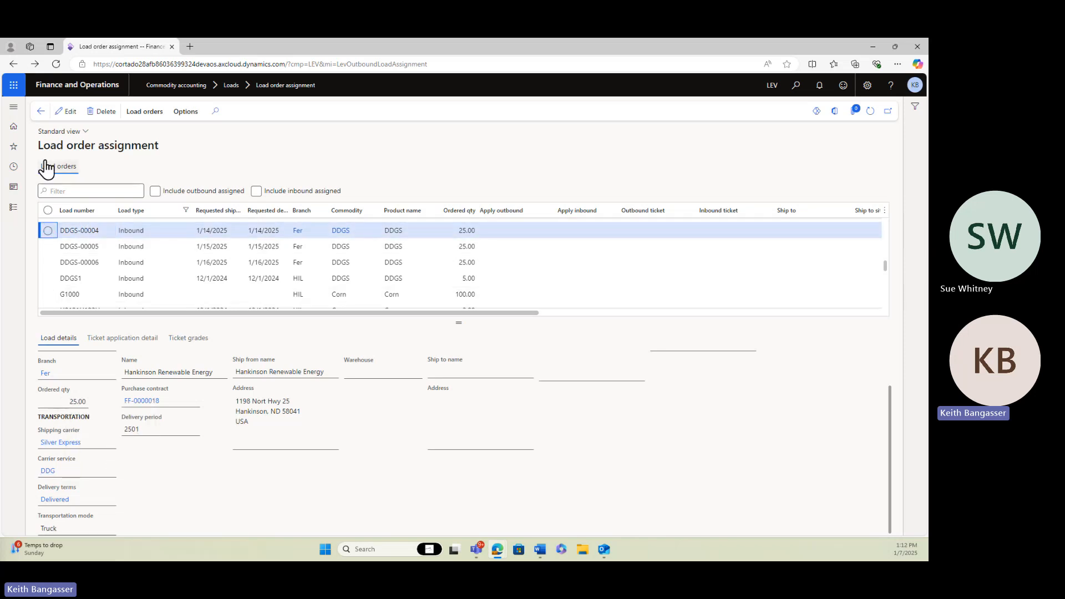
- Leave Load order assignment and open Inbound tickets in Commodity accounting
{"action": "left_click", "coordinate": [39, 115]}
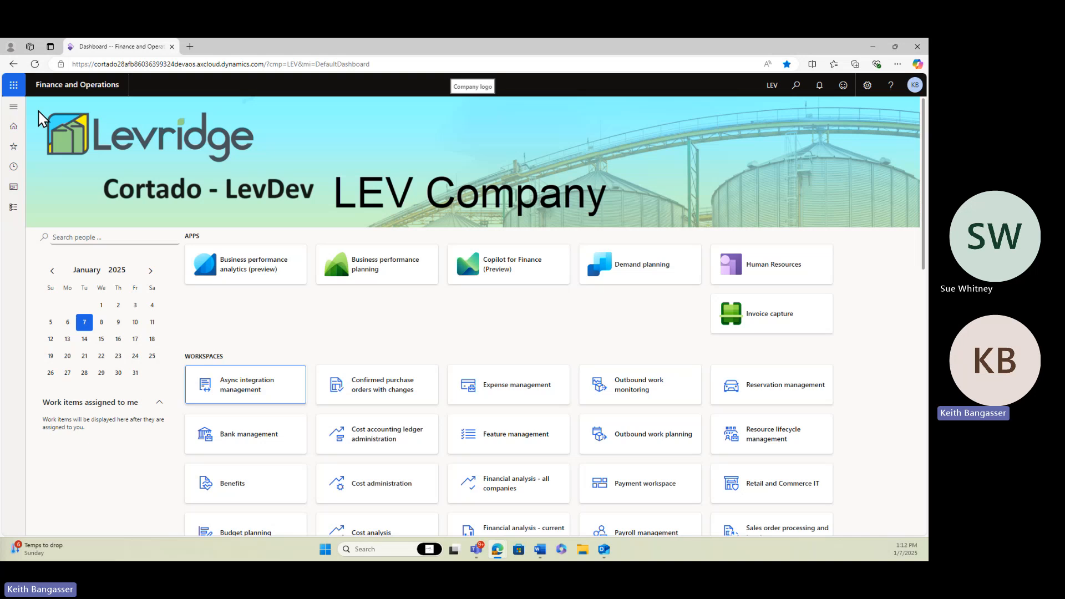
{"action": "left_click", "coordinate": [15, 211]}
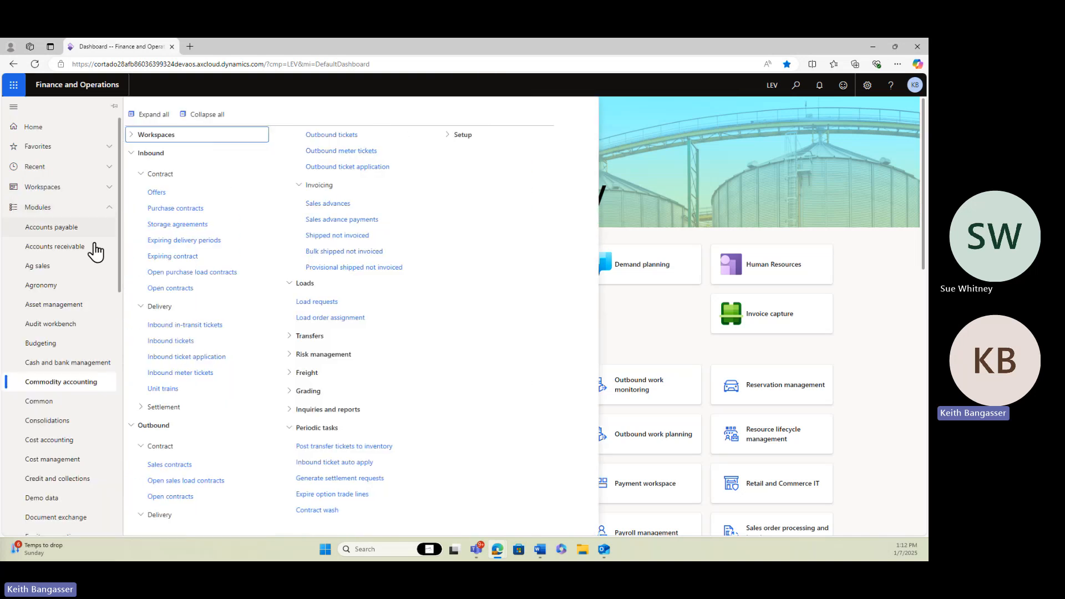
{"action": "left_click", "coordinate": [172, 344]}
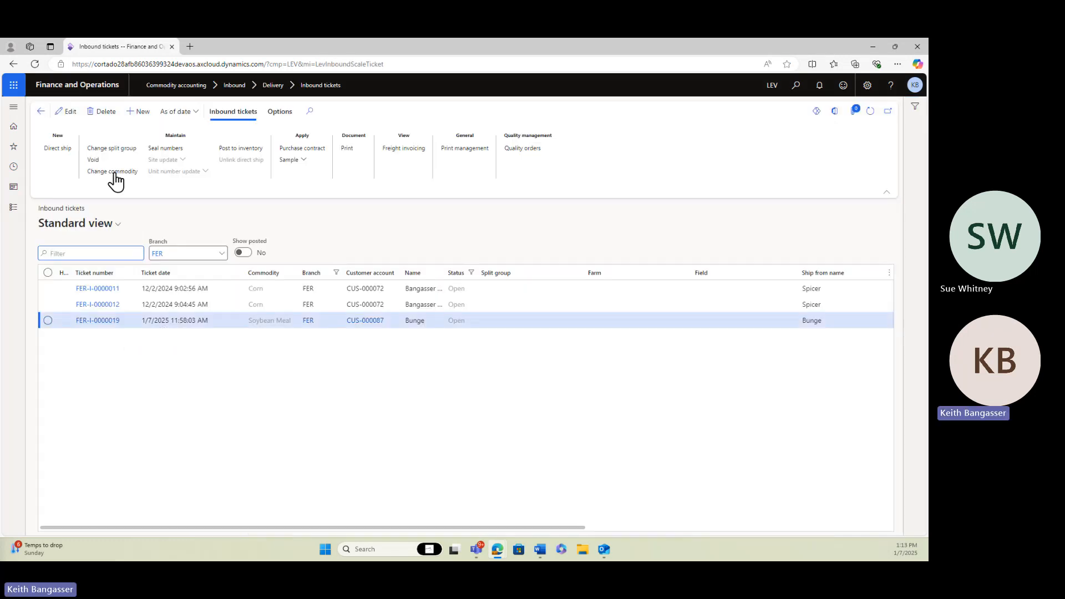
- Create an inbound scale ticket for commodity DDGS with Hankinson Renewable Energy as the customer
{"action": "left_click", "coordinate": [140, 113]}
{"action": "left_click", "coordinate": [793, 171]}
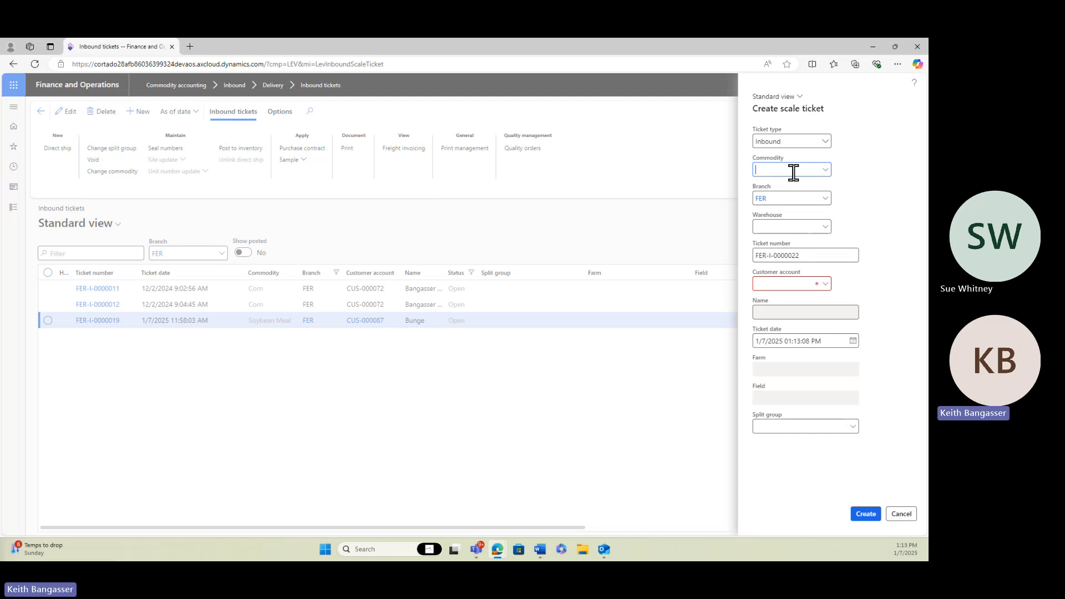
{"action": "type", "text": "ddg"}
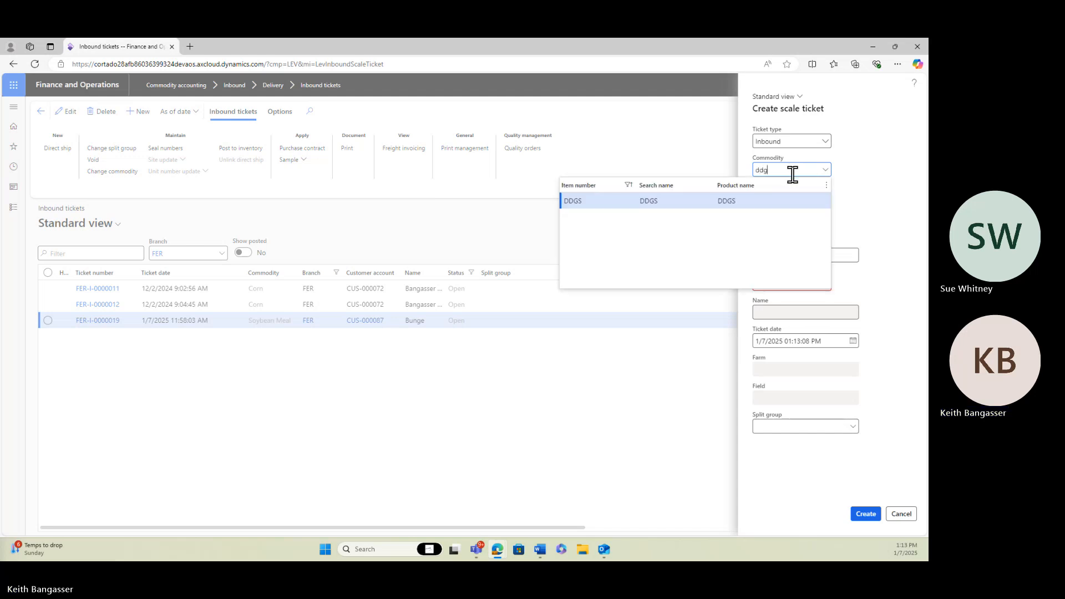
{"action": "left_click", "coordinate": [785, 200]}
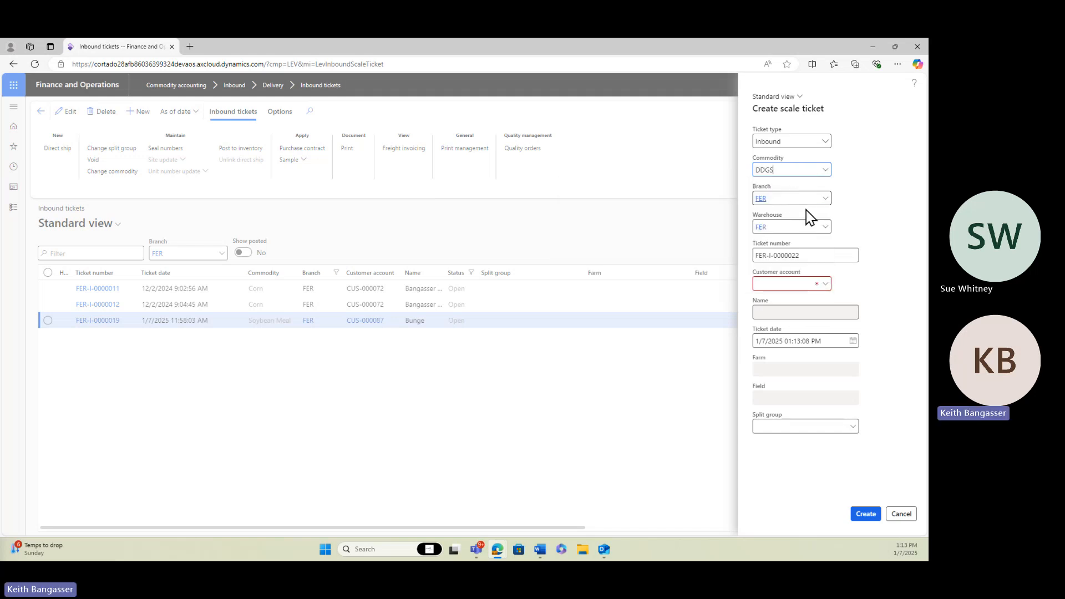
{"action": "left_click", "coordinate": [795, 284]}
{"action": "type", "text": "han"}
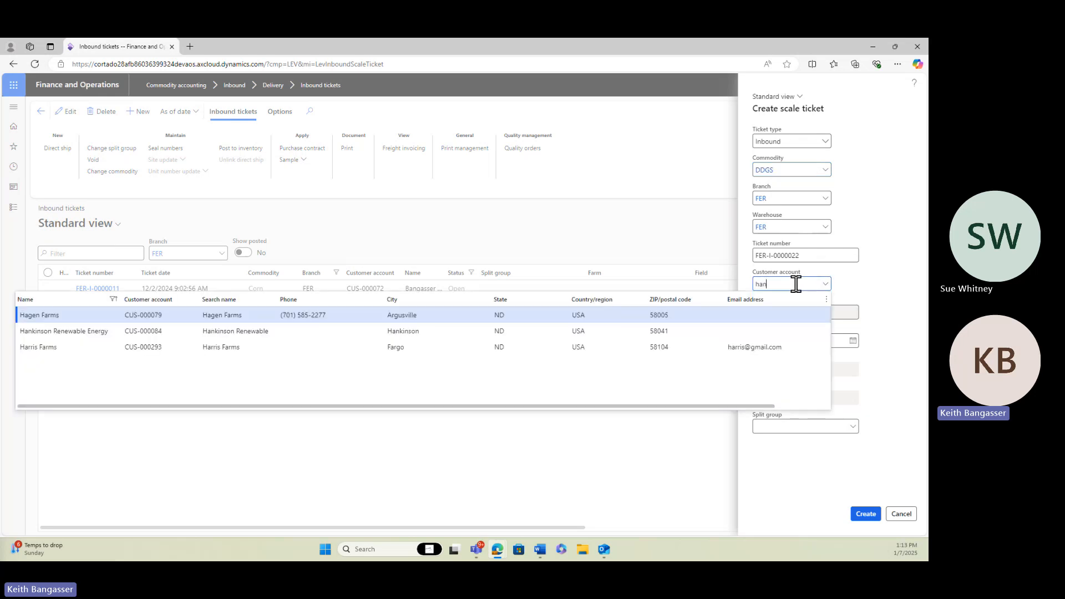
{"action": "left_click", "coordinate": [510, 315]}
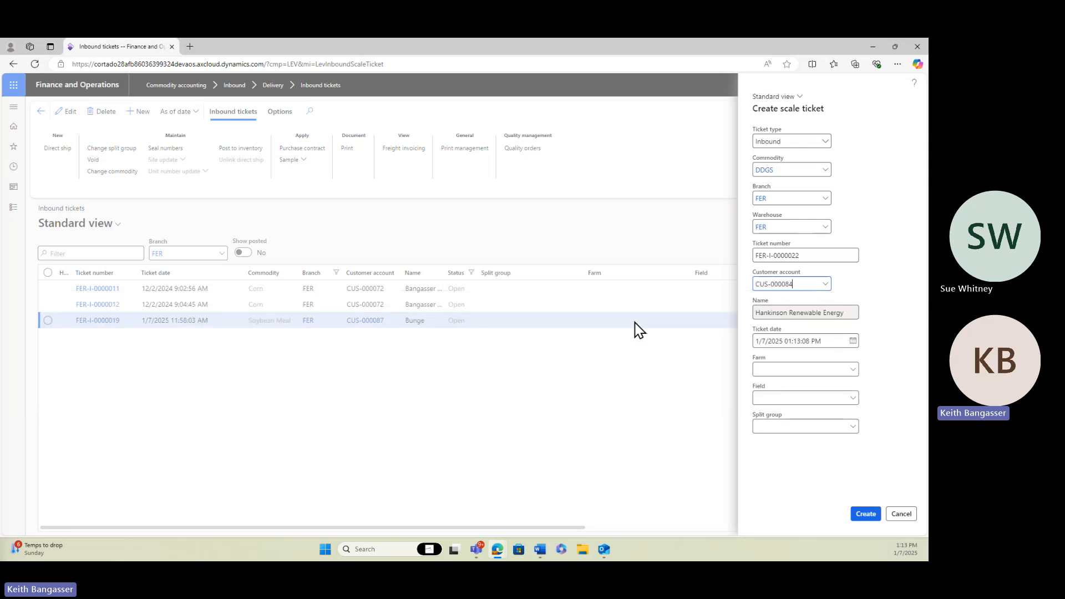
{"action": "left_click", "coordinate": [864, 517]}
- Enter a gross weight of 80,000 lb and a tare weight of 28,000 lb in the ticket's destination weights
{"action": "scroll", "coordinate": [89, 366], "scroll_direction": "down", "scroll_amount": 2}
{"action": "left_click", "coordinate": [78, 384]}
{"action": "type", "text": "80,"}
{"action": "type", "text": "000"}
{"action": "key", "text": "Tab"}
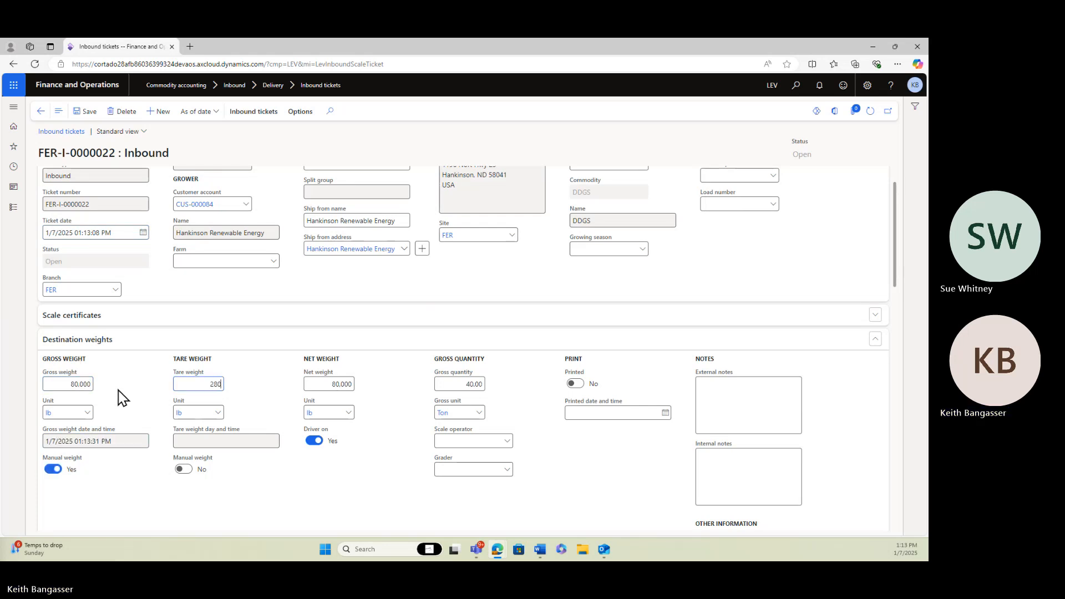
{"action": "type", "text": "28000"}
{"action": "key", "text": "Tab"}
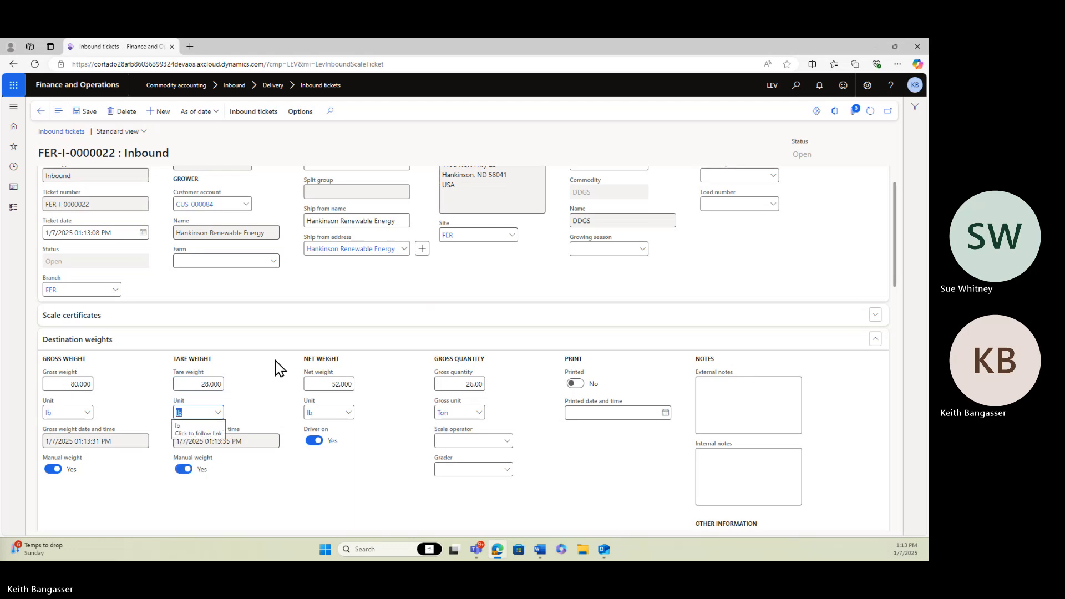
- Assign the load scheduled to ship 1/7/2025 to the ticket, accepting its shipping carrier, carrier service and delivery terms
{"action": "scroll", "coordinate": [291, 277], "scroll_direction": "up", "scroll_amount": 1}
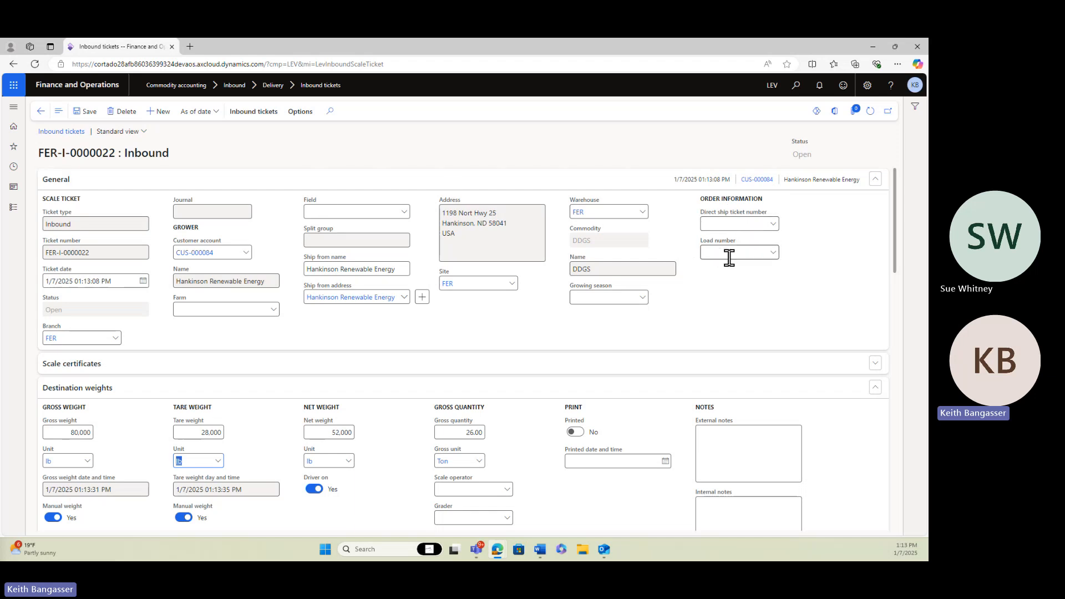
{"action": "left_click", "coordinate": [773, 254]}
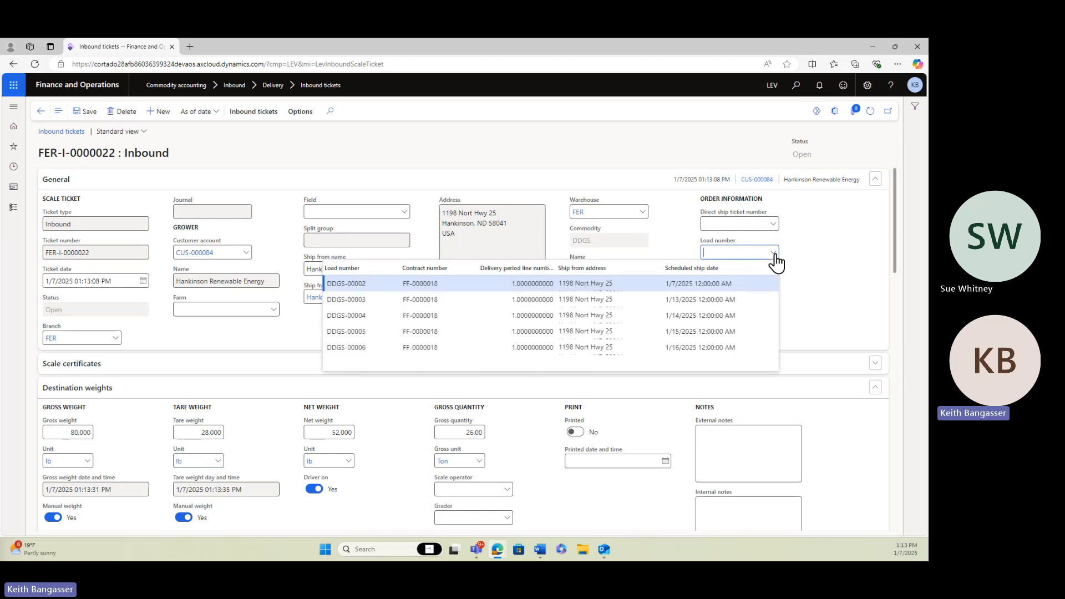
{"action": "left_click", "coordinate": [378, 284]}
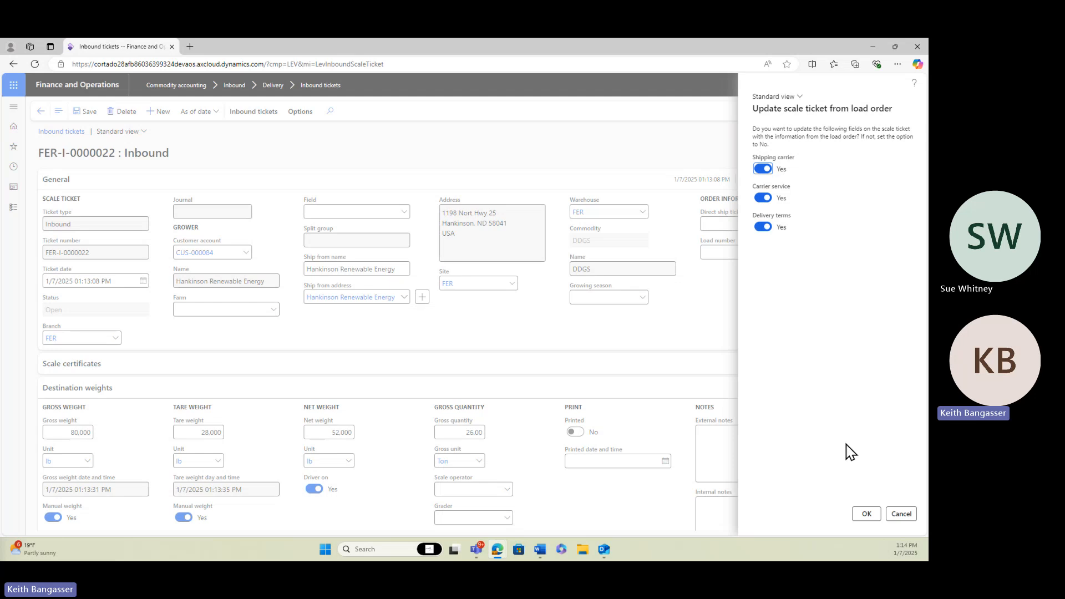
{"action": "left_click", "coordinate": [865, 514]}
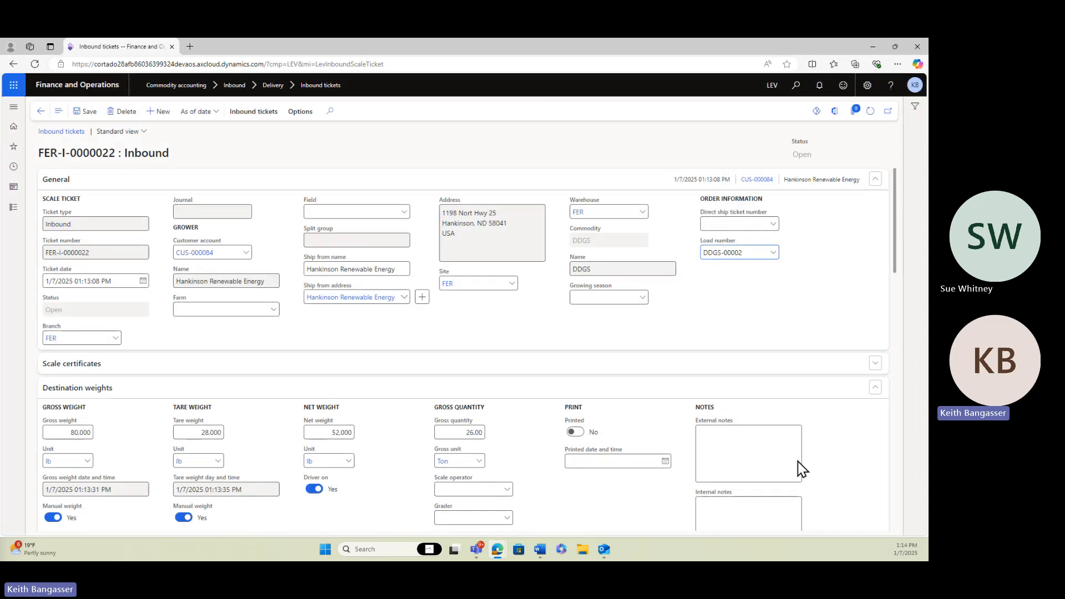
- Save the inbound scale ticket and expand its application details to check the purchase contract it was applied to
{"action": "left_click", "coordinate": [87, 114]}
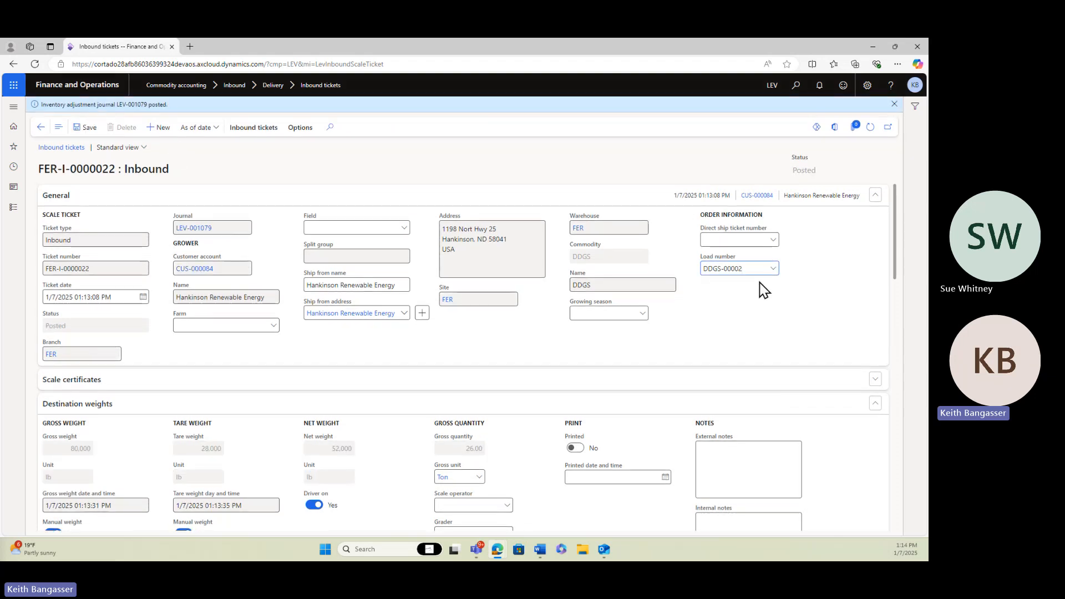
{"action": "scroll", "coordinate": [323, 268], "scroll_direction": "down", "scroll_amount": 3}
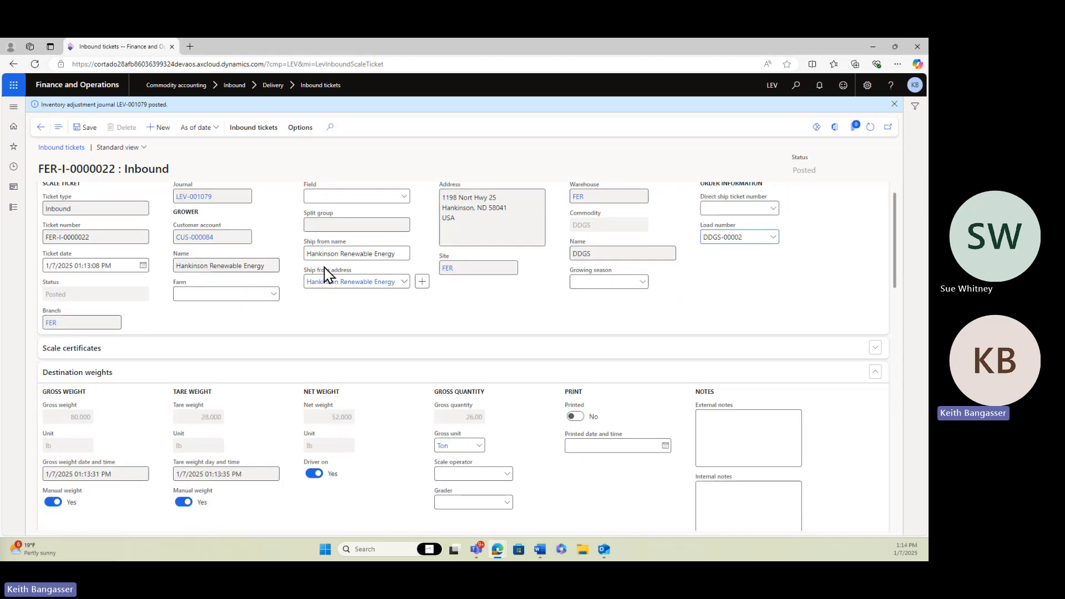
{"action": "scroll", "coordinate": [322, 272], "scroll_direction": "down", "scroll_amount": 10}
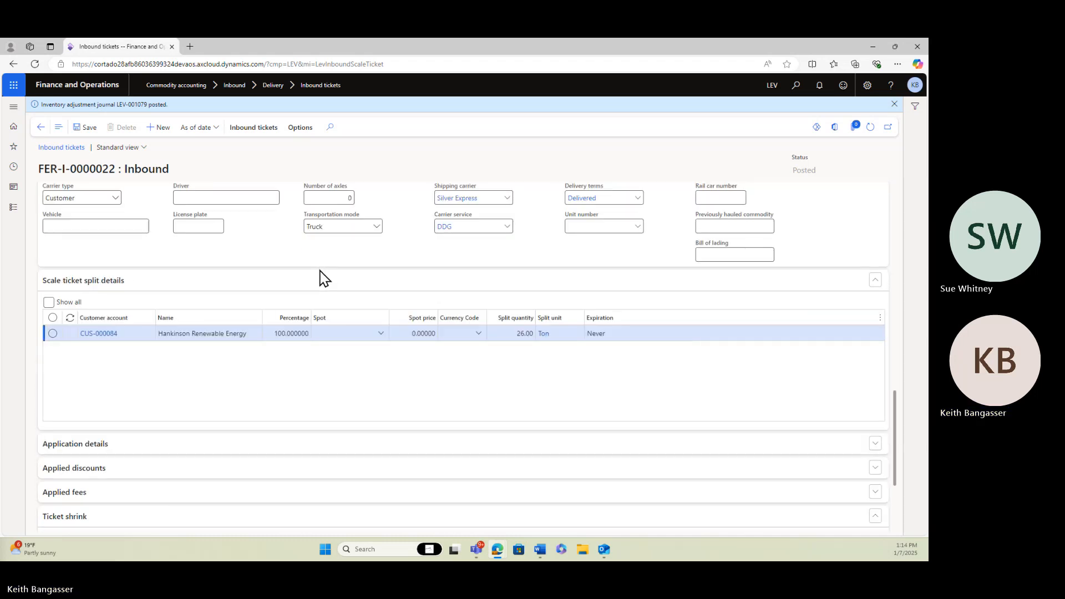
{"action": "scroll", "coordinate": [314, 302], "scroll_direction": "down", "scroll_amount": 2}
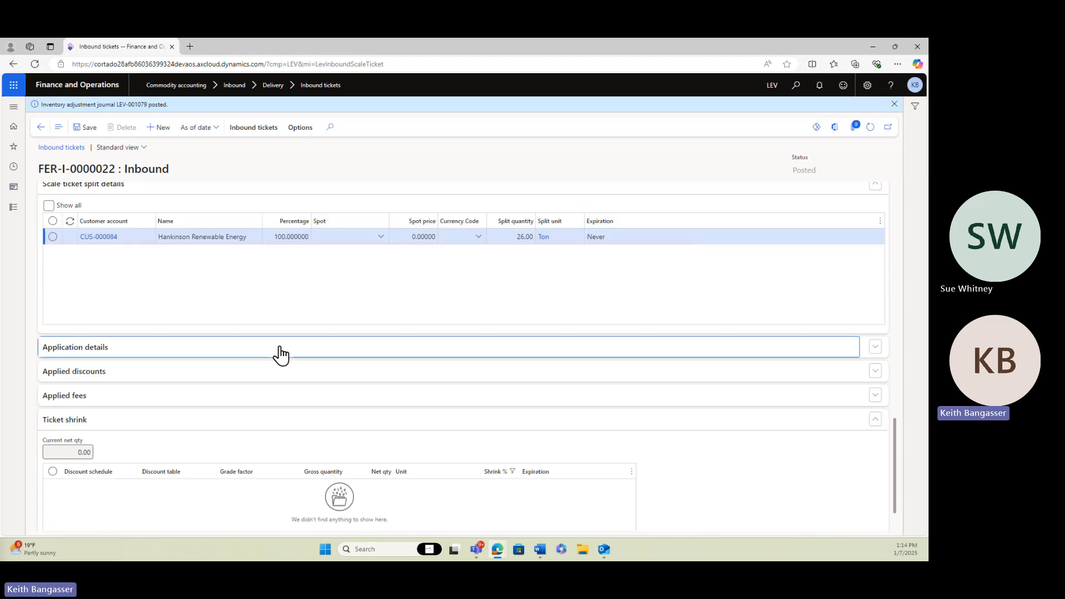
{"action": "left_click", "coordinate": [281, 353]}
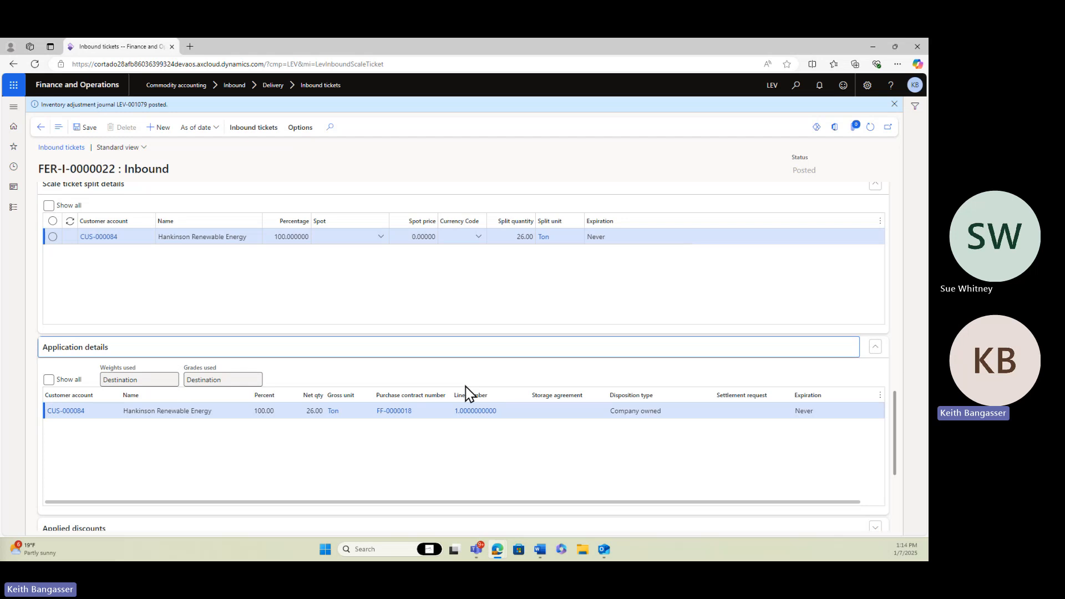
- Leave the inbound tickets for the dashboard and show the available pages of the Commodity accounting module
{"action": "left_click", "coordinate": [40, 127]}
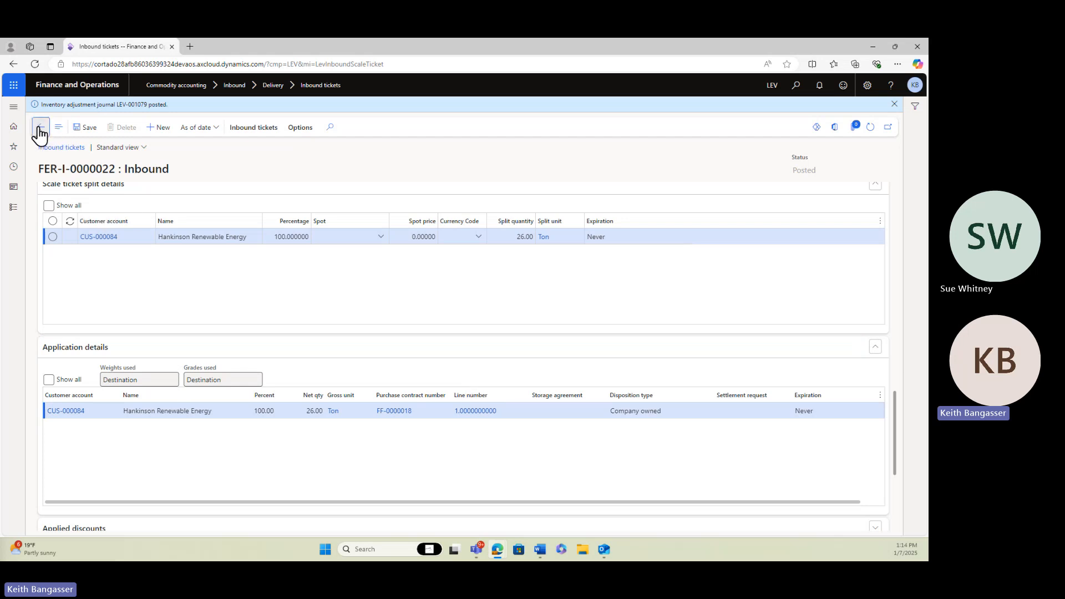
{"action": "left_click", "coordinate": [40, 127]}
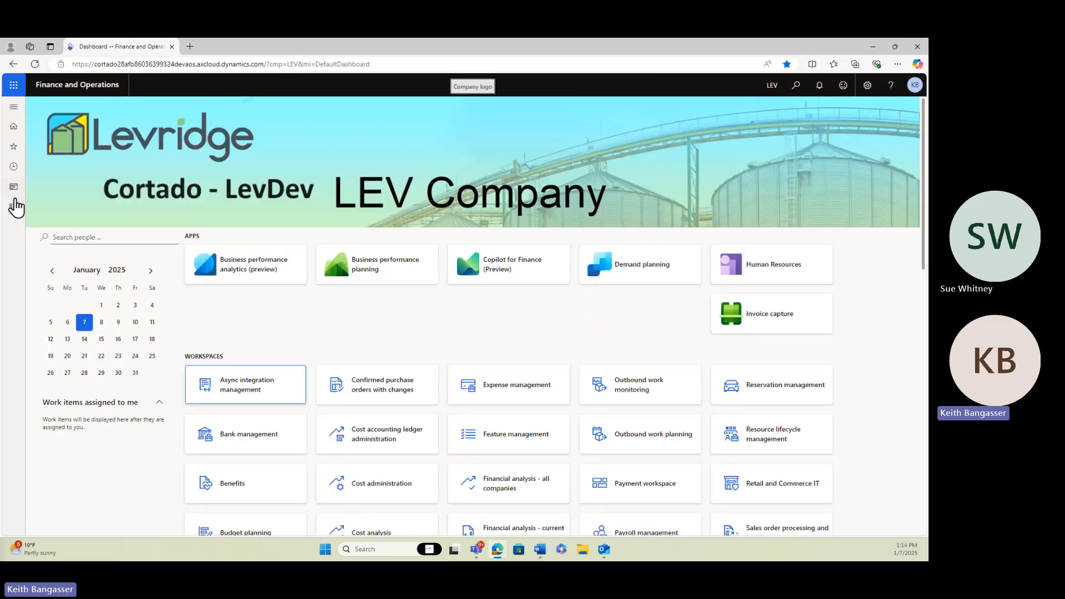
{"action": "left_click", "coordinate": [12, 208]}
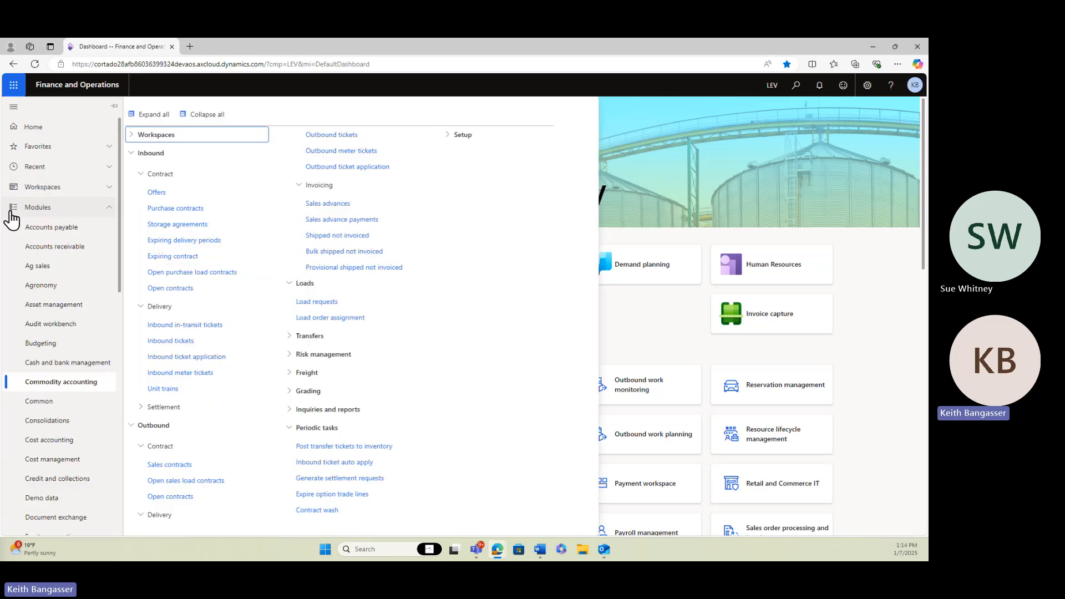